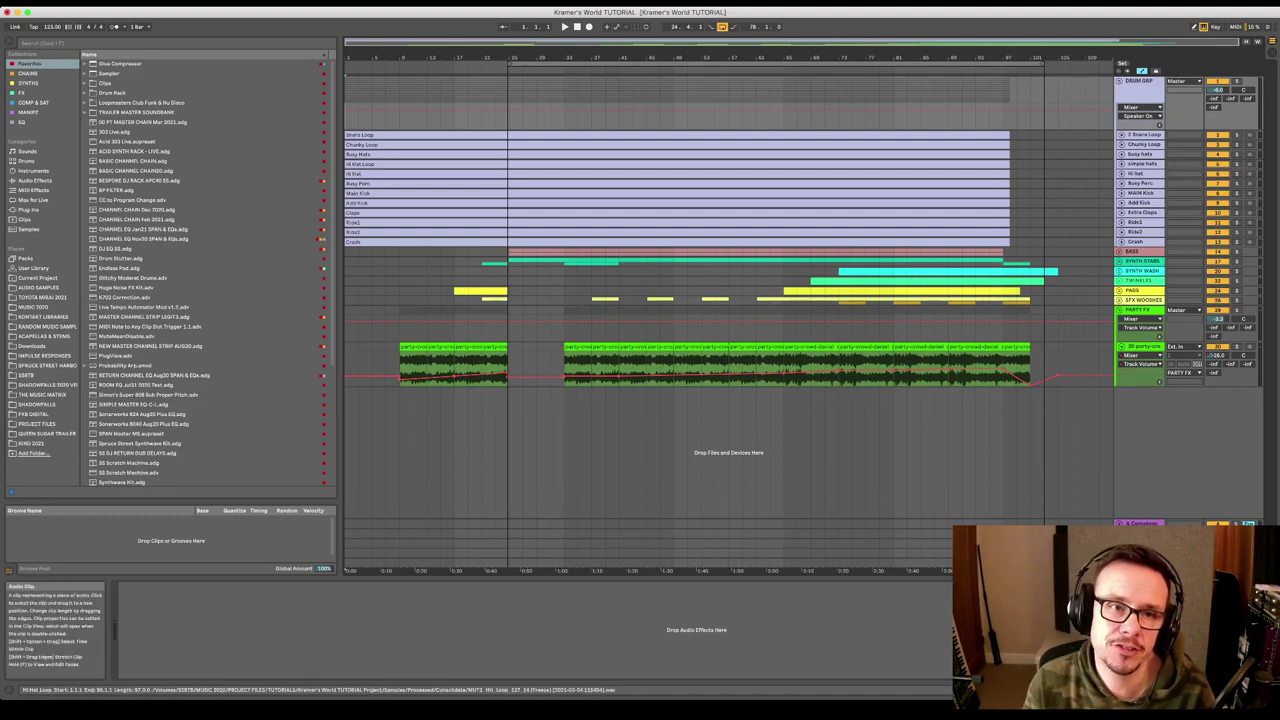
Play the whole arrangement from bar 1 to listen through the full track.
{"action": "left_click", "coordinate": [589, 135]}
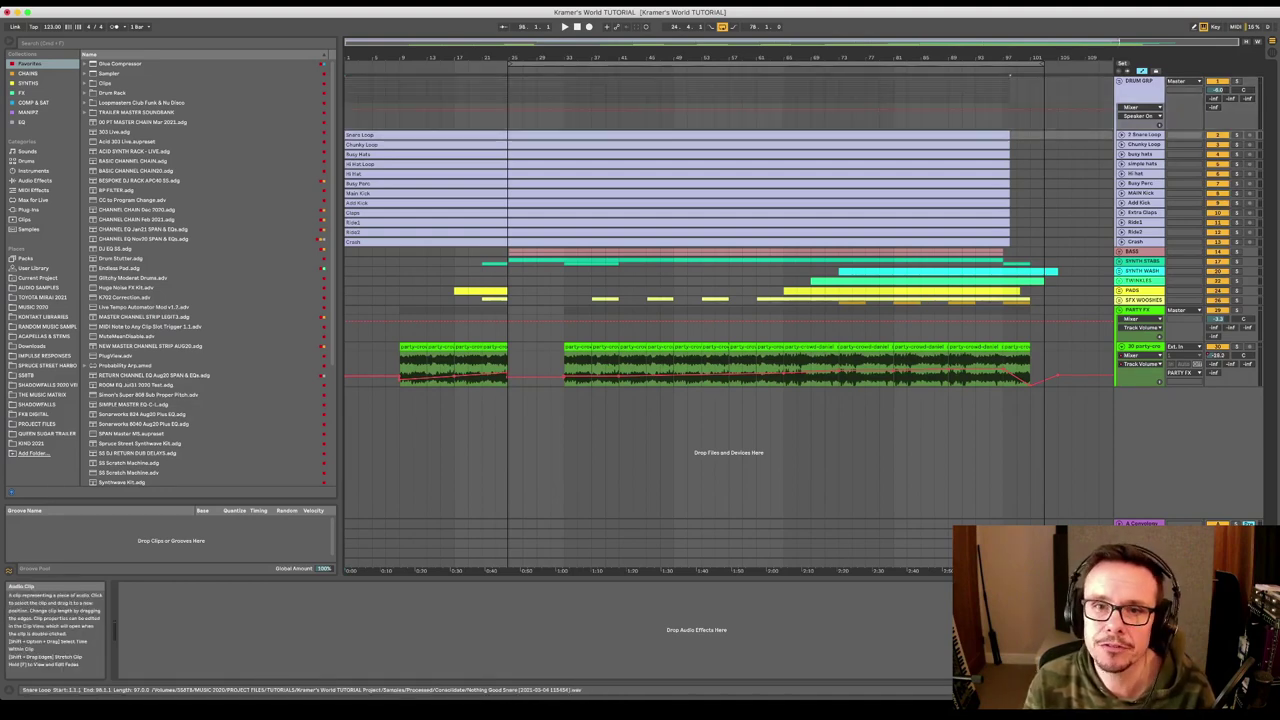
{"action": "key", "text": "super+a"}
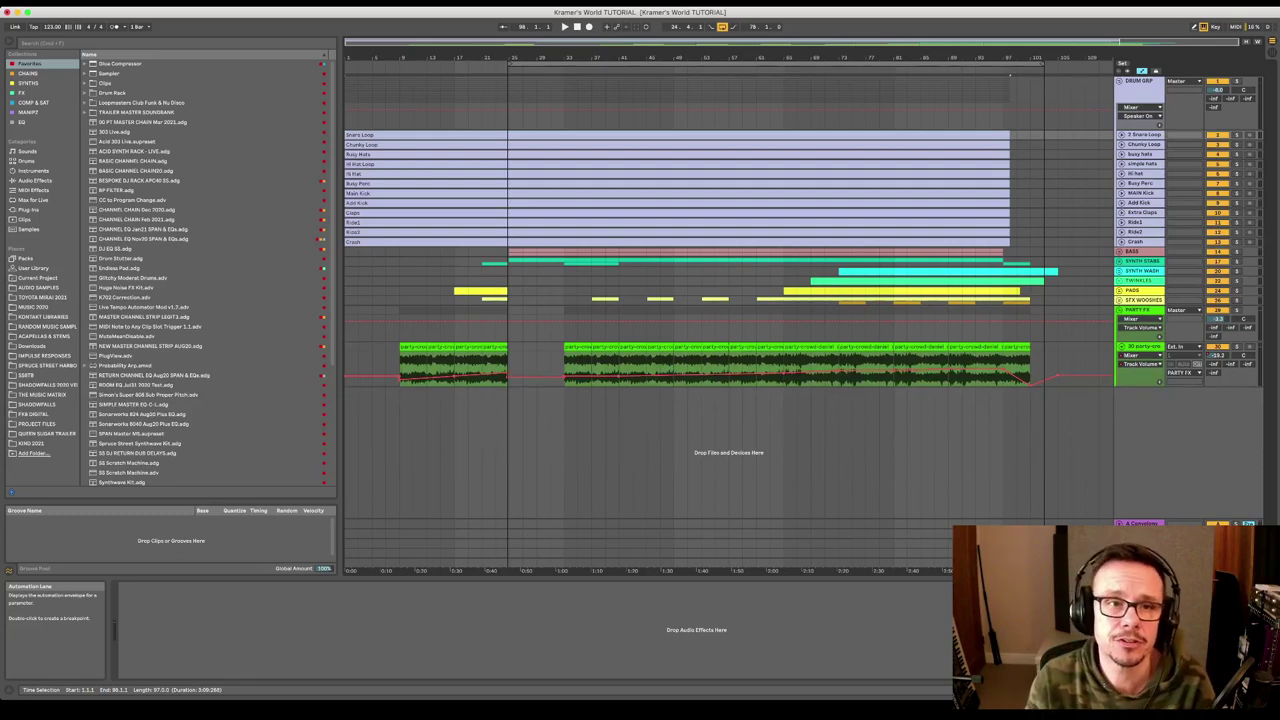
{"action": "key", "text": "space"}
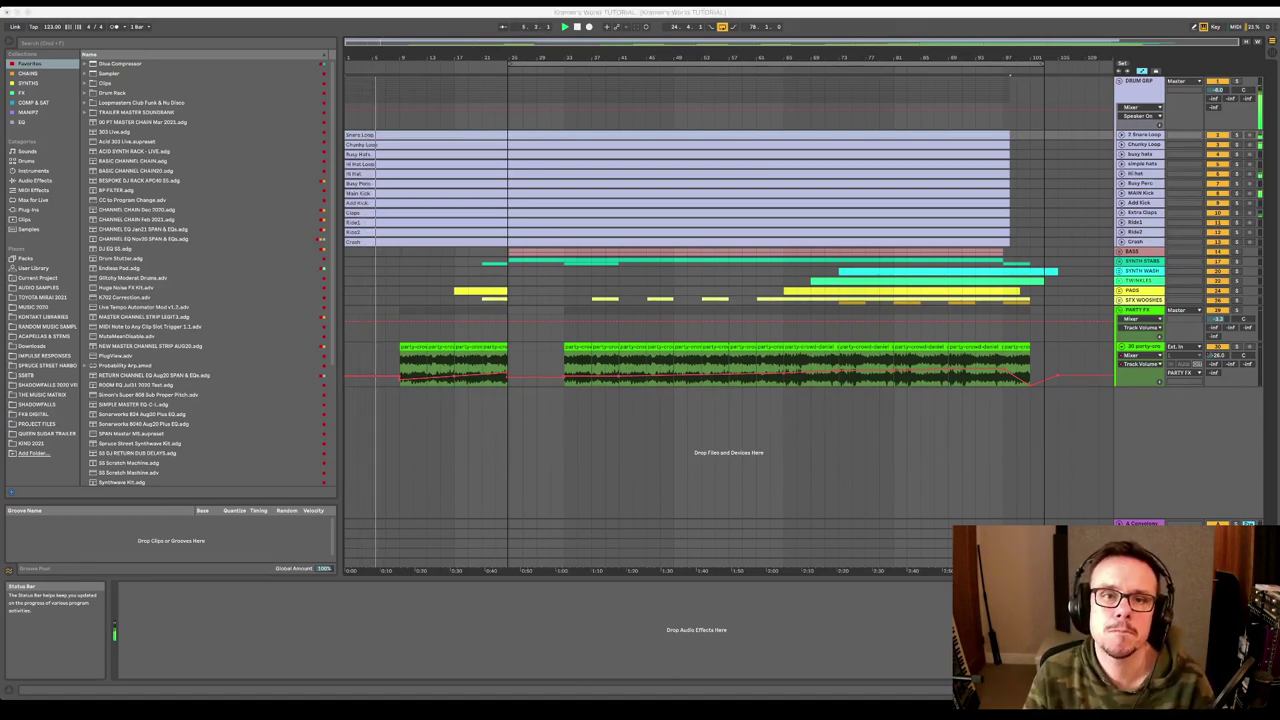
{"action": "left_click", "coordinate": [590, 320]}
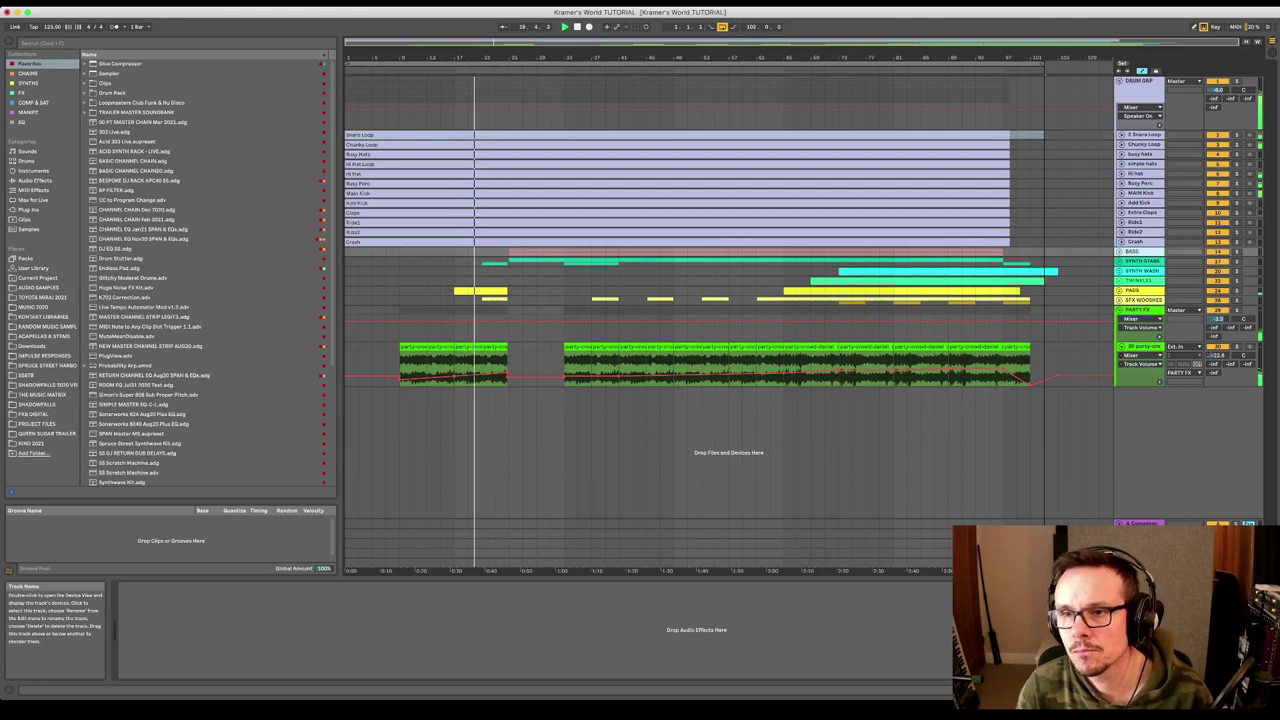
Expand the PADS group to view its track during playback, collapsing the DRUM GRP and expanding it again.
{"action": "left_click", "coordinate": [1138, 80]}
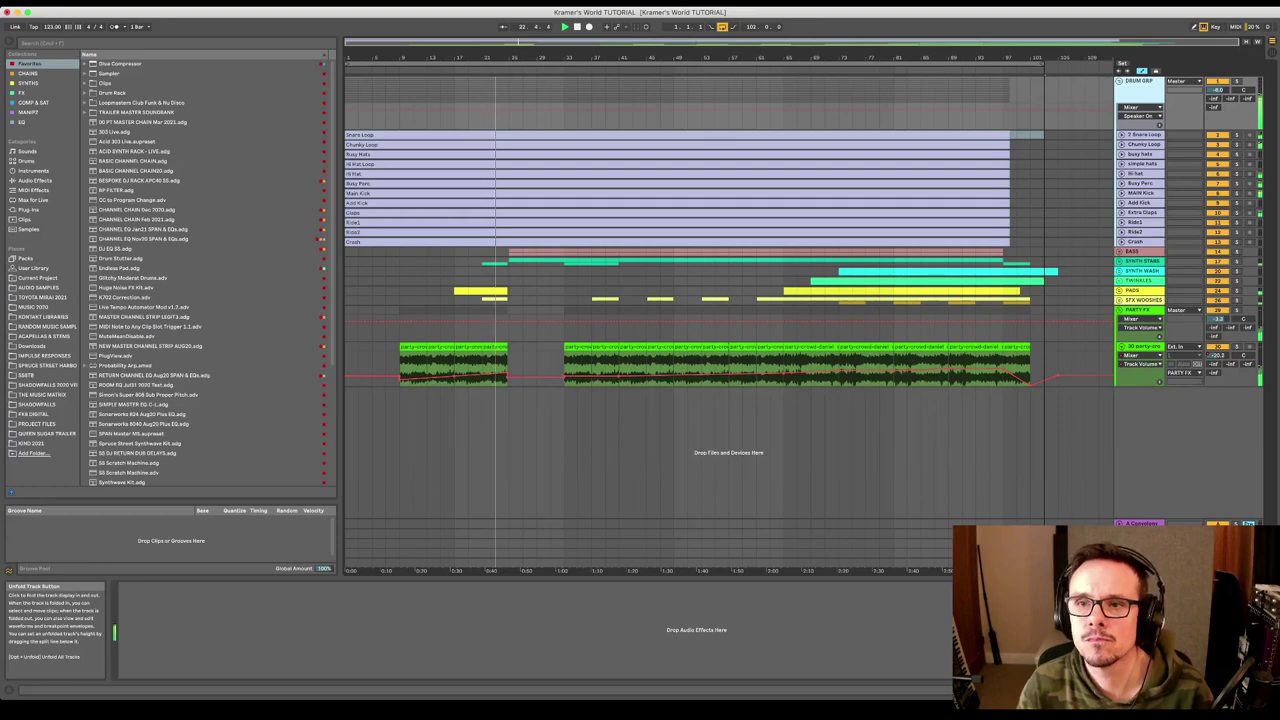
{"action": "left_click", "coordinate": [1120, 80]}
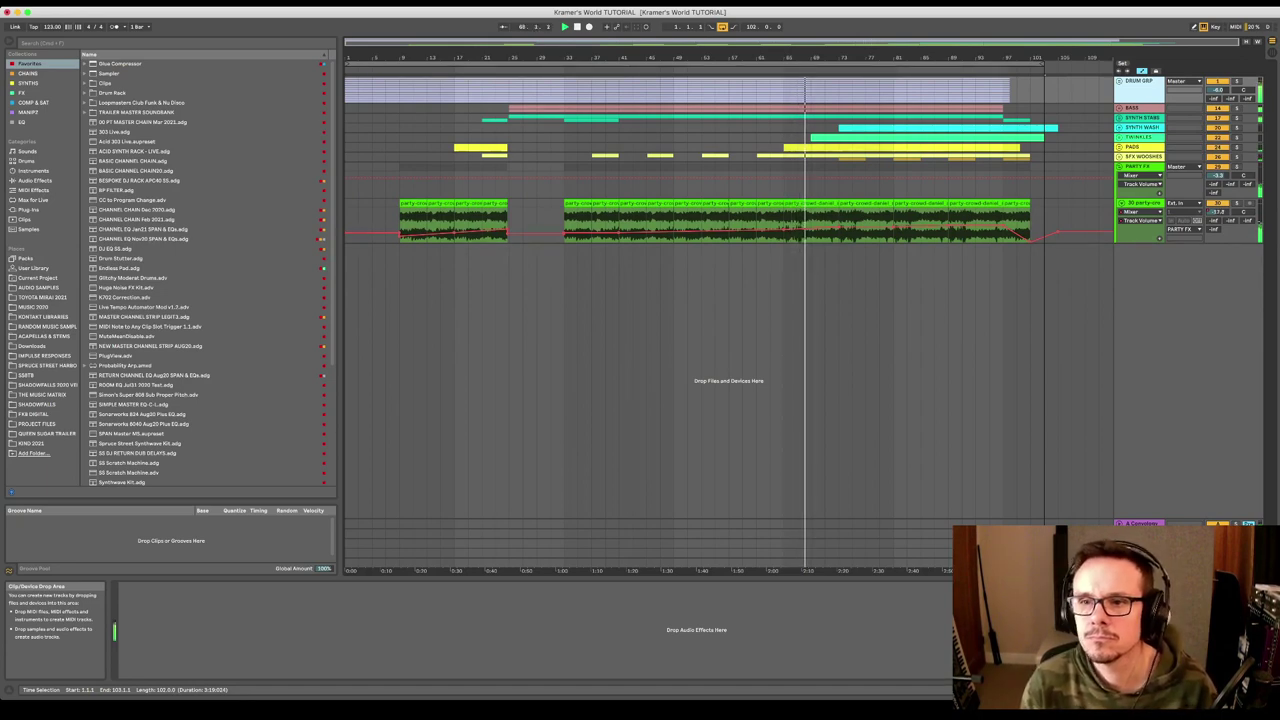
{"action": "left_click", "coordinate": [1120, 147]}
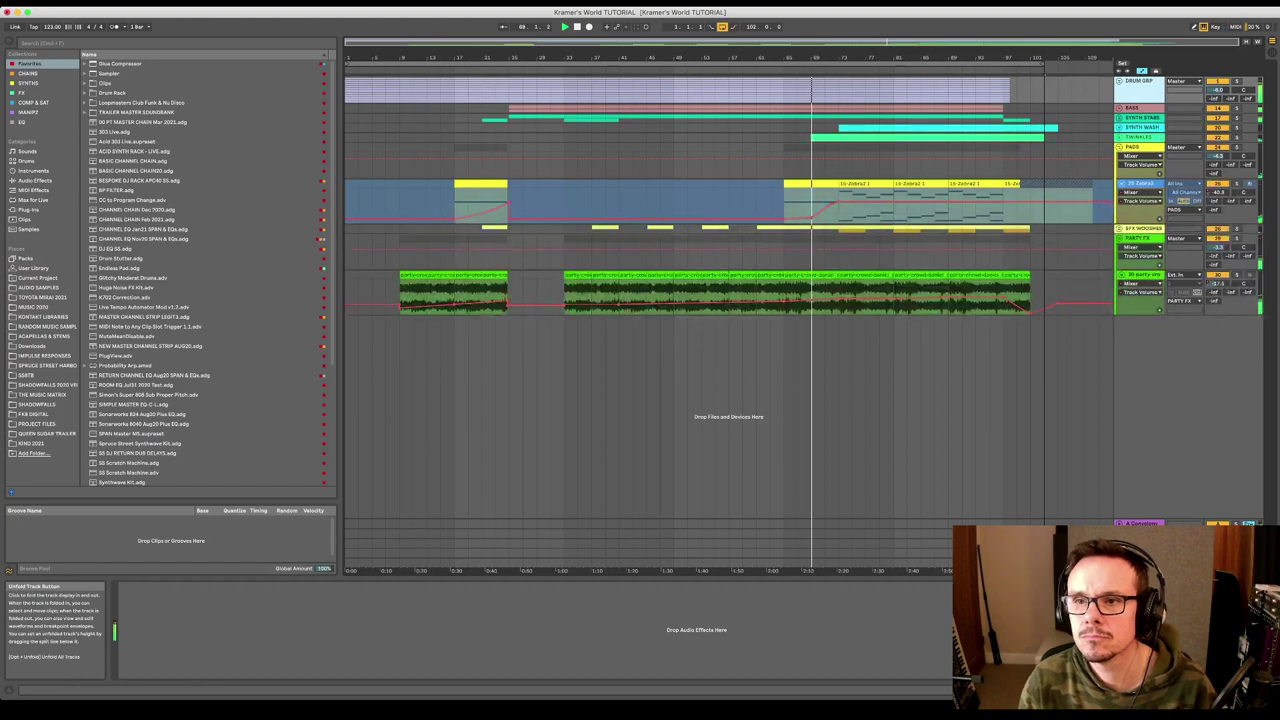
{"action": "left_click", "coordinate": [1120, 81]}
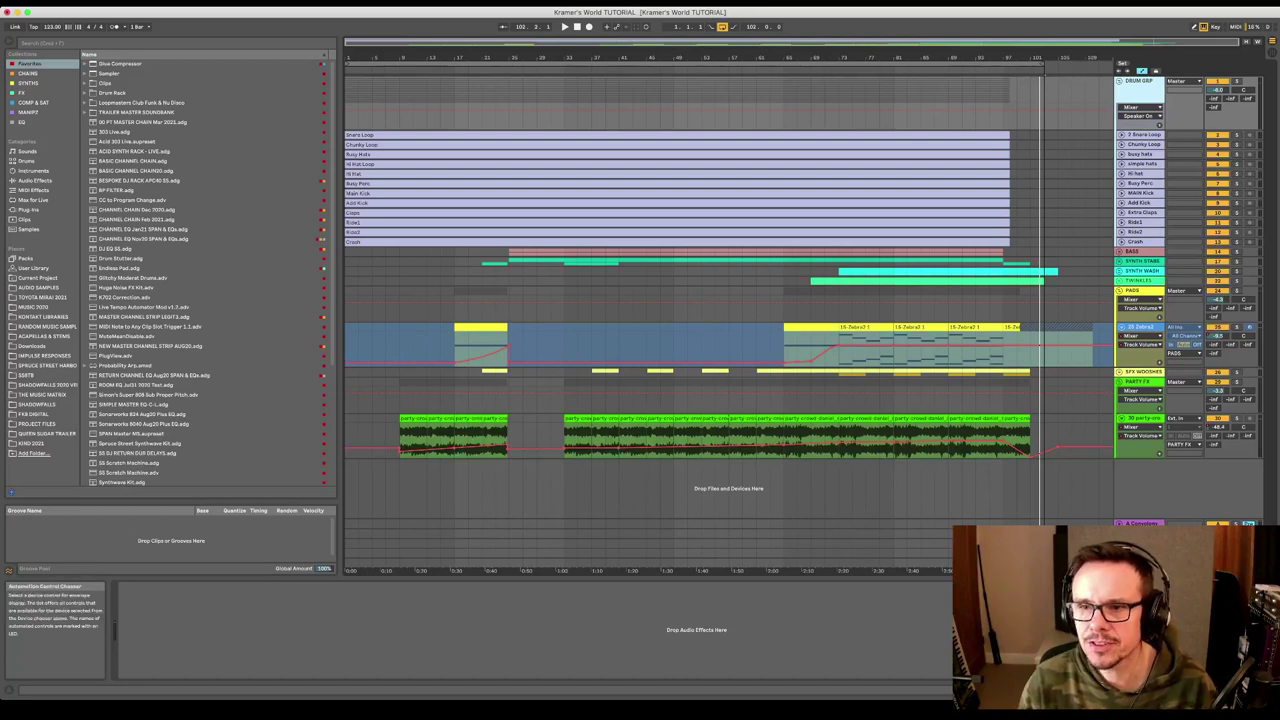
Expand the SYNTH STABS group, select bars 25 to 33 on the Stabs track, and narrow the browser to enlarge the arrangement.
{"action": "left_click", "coordinate": [1120, 261]}
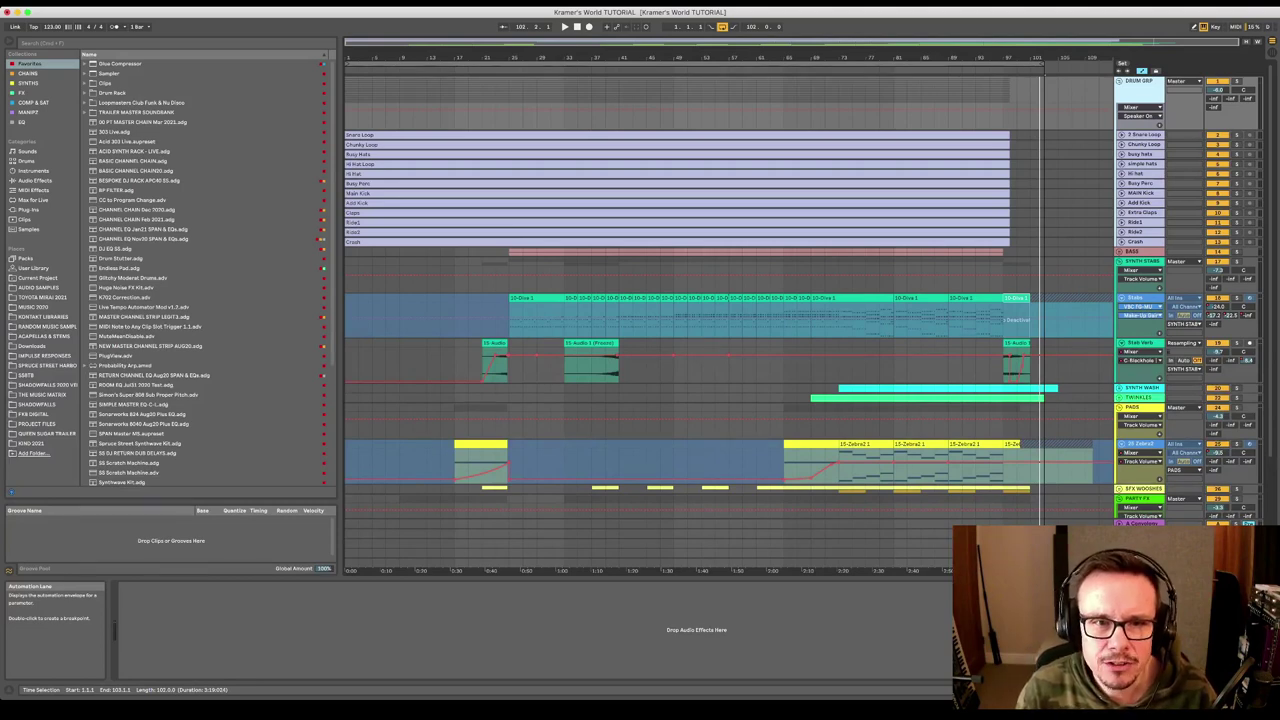
{"action": "left_click", "coordinate": [537, 318]}
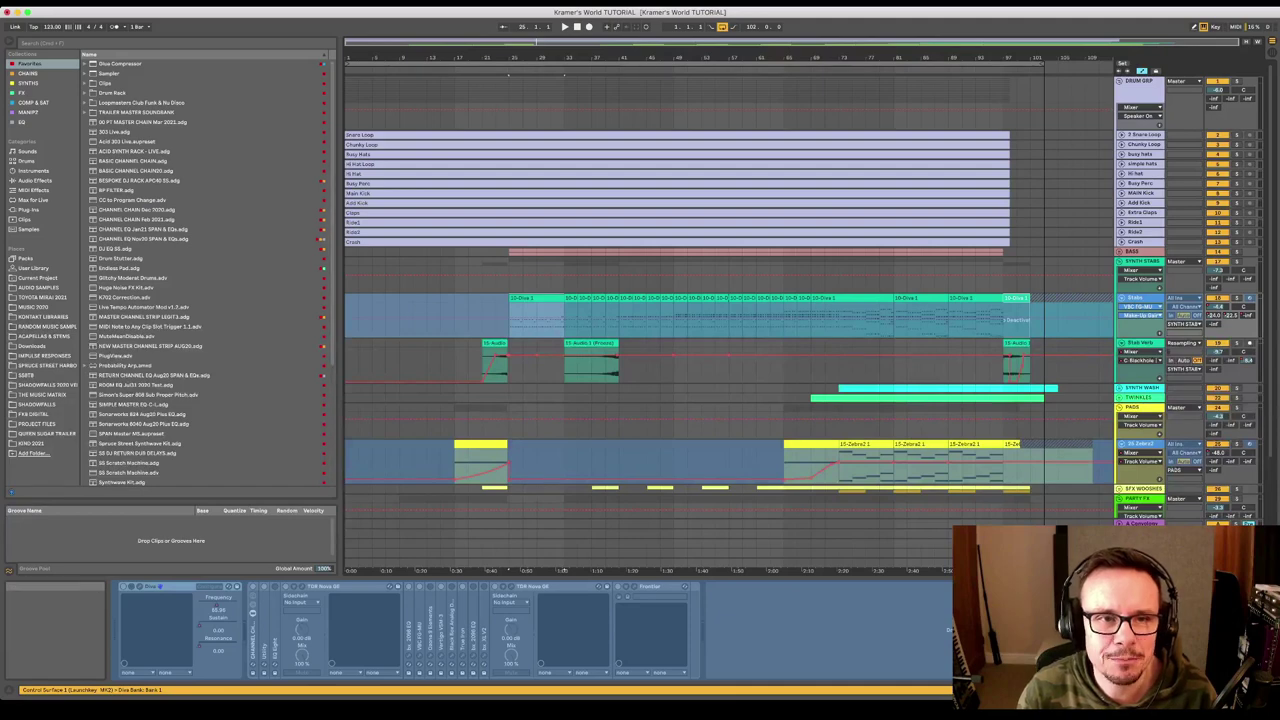
{"action": "left_click_drag", "start_coordinate": [334, 300], "coordinate": [200, 300]}
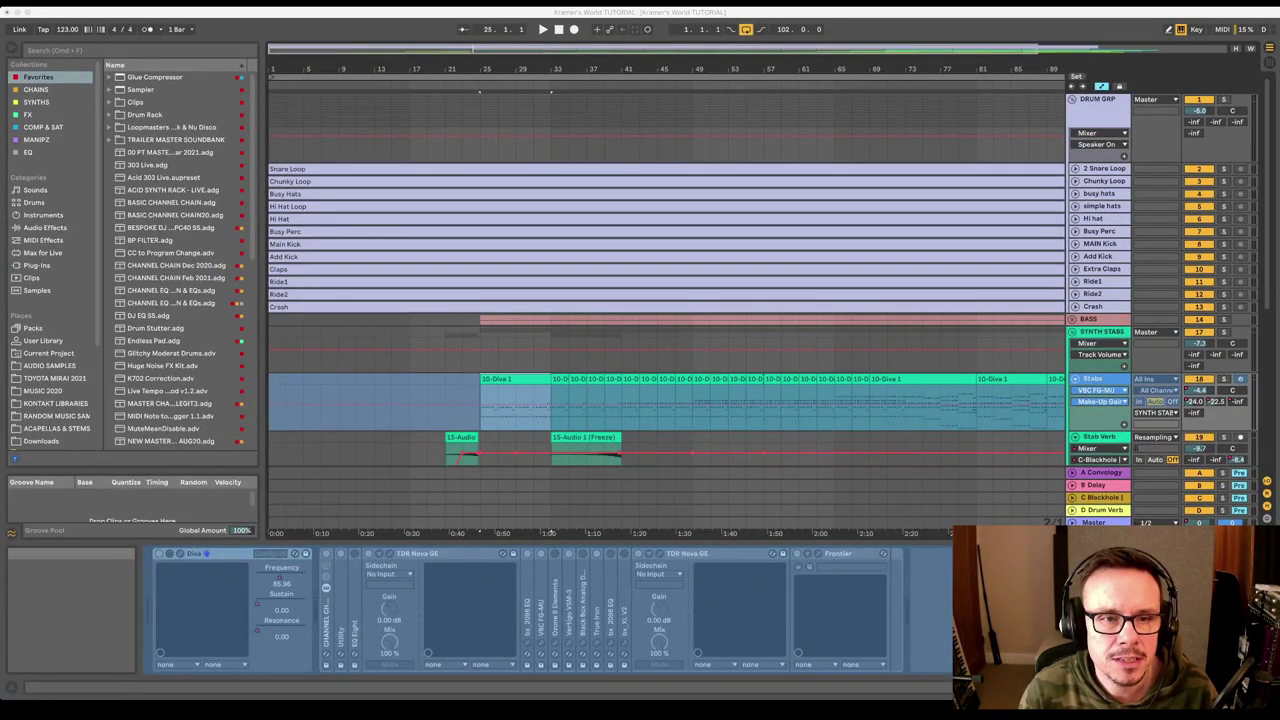
{"action": "scroll", "coordinate": [666, 300], "scroll_direction": "down", "scroll_amount": 3}
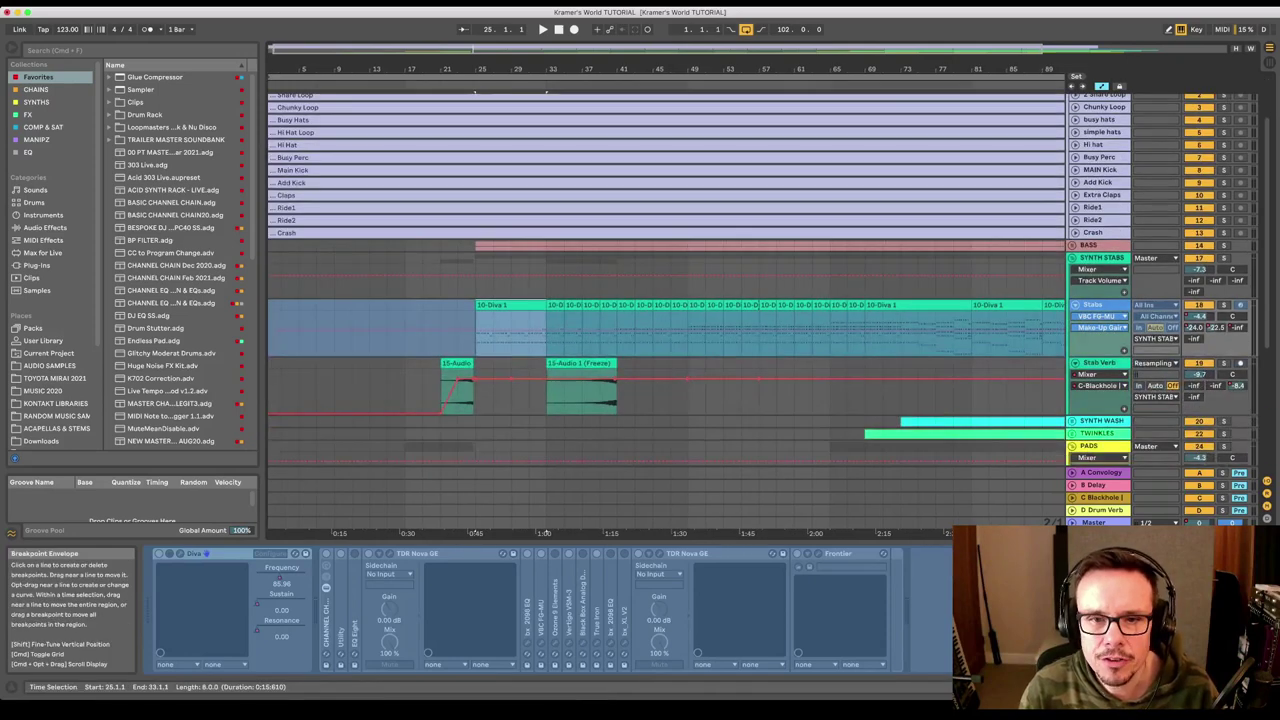
{"action": "scroll", "coordinate": [666, 300], "scroll_direction": "right", "scroll_amount": 5}
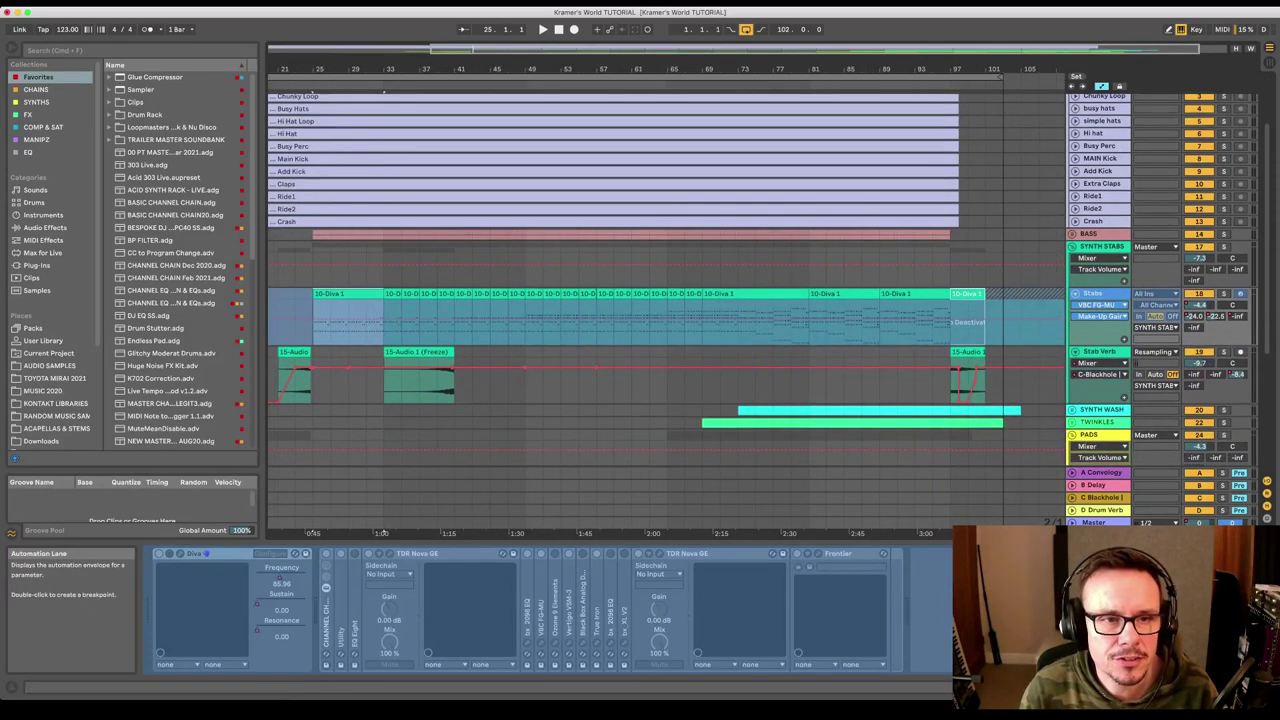
{"action": "left_click_drag", "start_coordinate": [262, 300], "coordinate": [244, 300]}
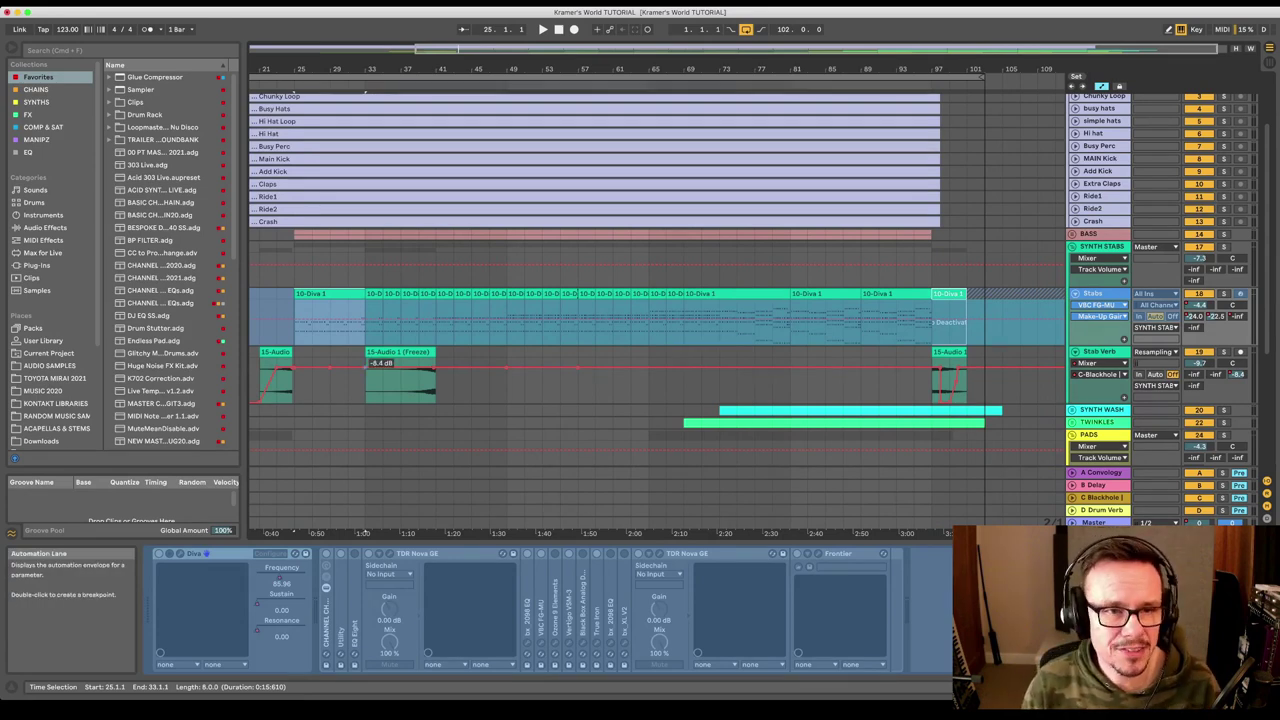
Unfreeze the Stabs track and open the notes of its first 10-Diva 1 clip at bar 25.
{"action": "left_click", "coordinate": [330, 320]}
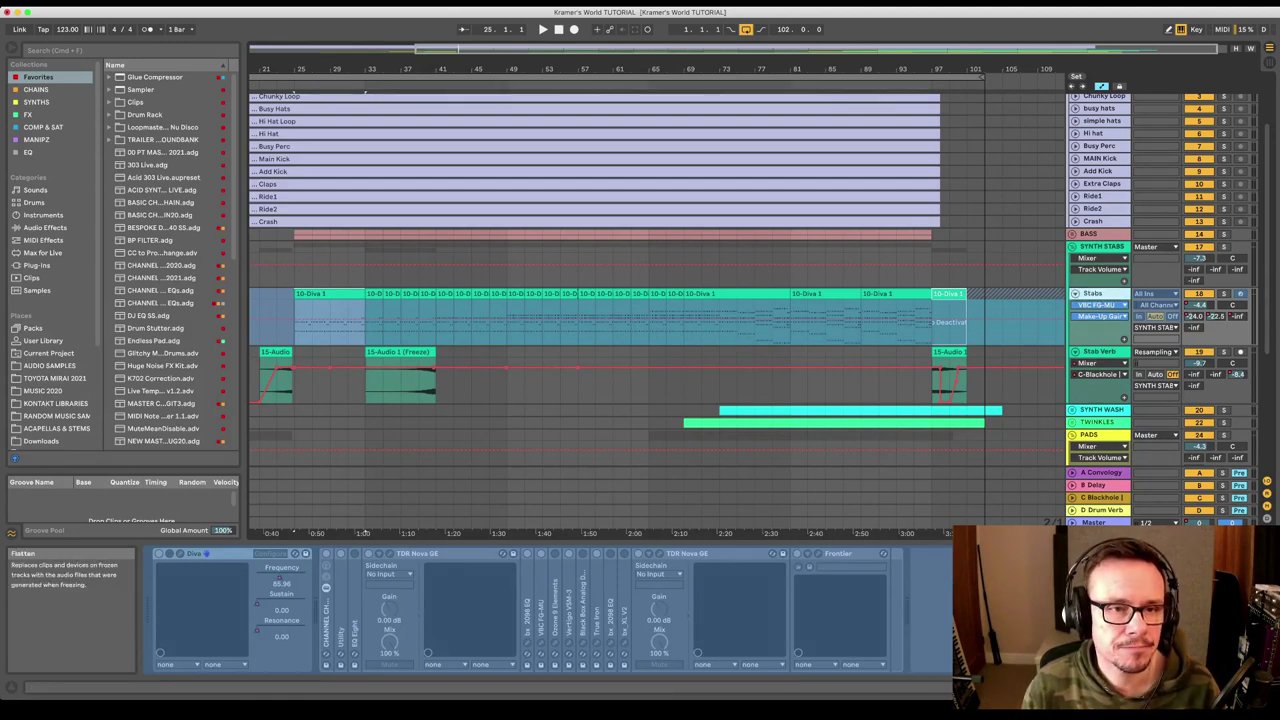
{"action": "key", "text": "shift+Tab"}
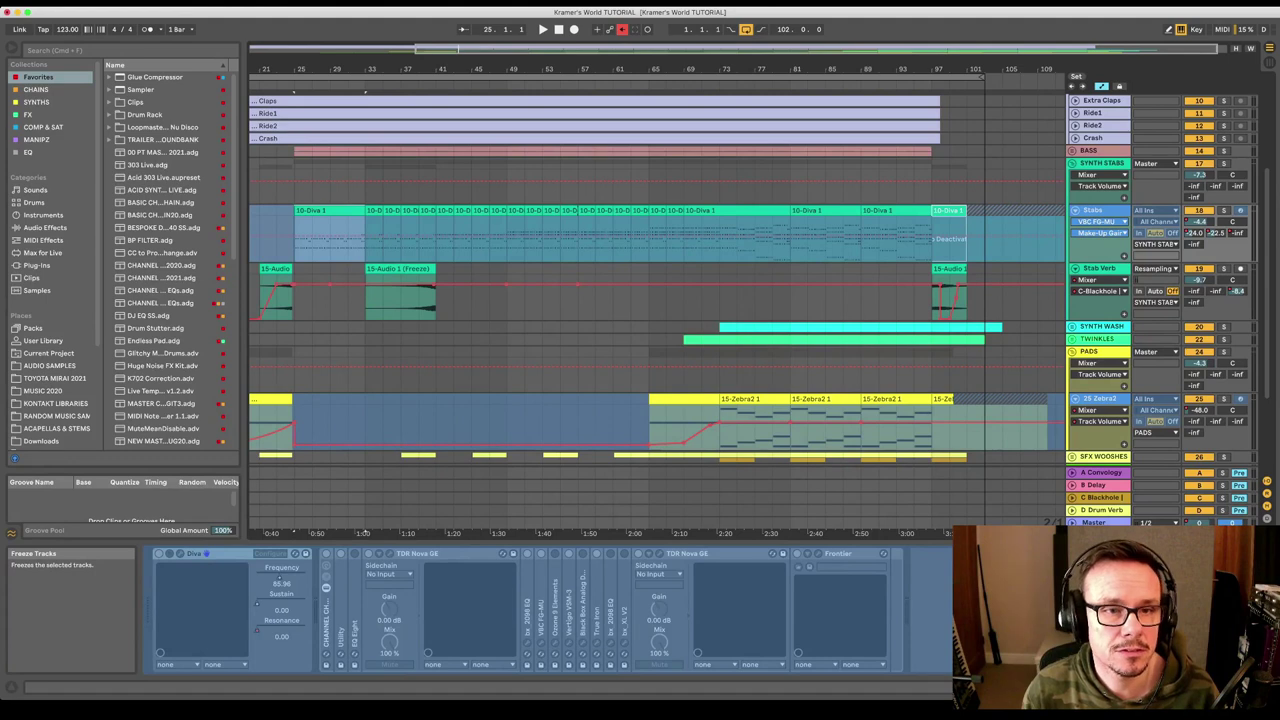
{"action": "left_click", "coordinate": [330, 225]}
{"action": "double_click", "coordinate": [330, 225]}
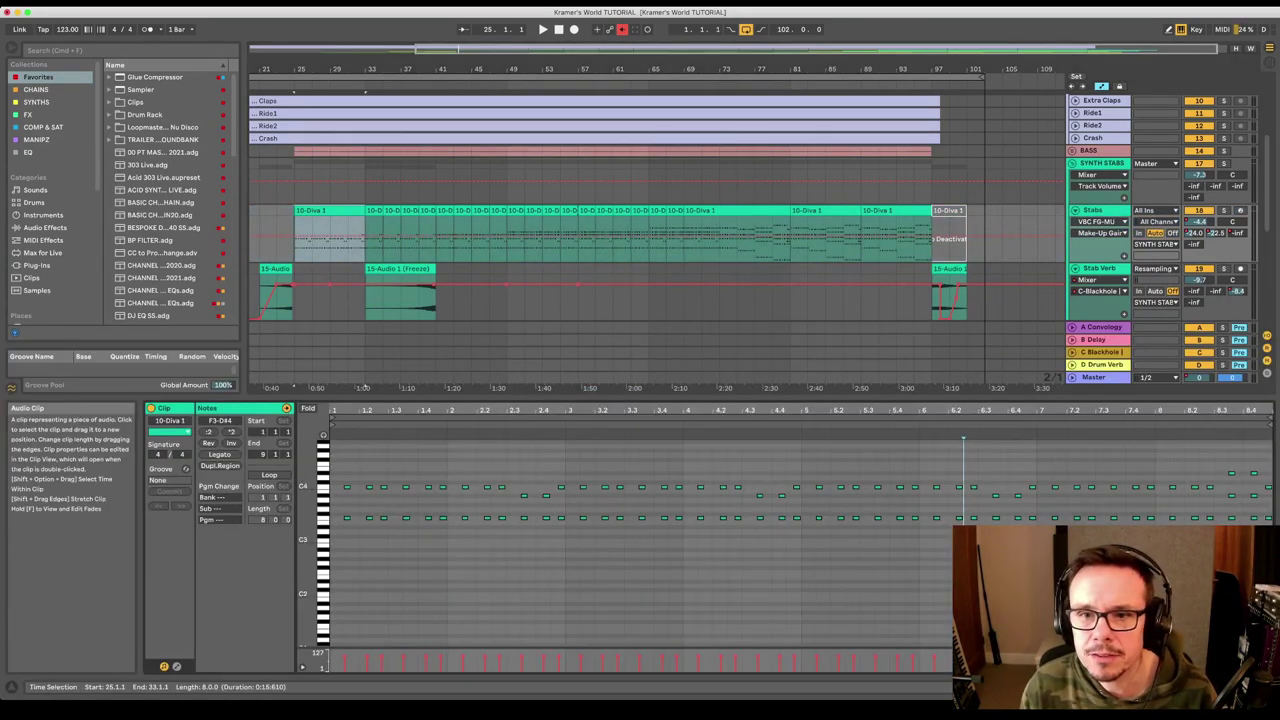
Consolidate the Stabs clips from bar 25 to bar 97 into a single clip and show its notes.
{"action": "left_click", "coordinate": [900, 225], "text": "shift"}
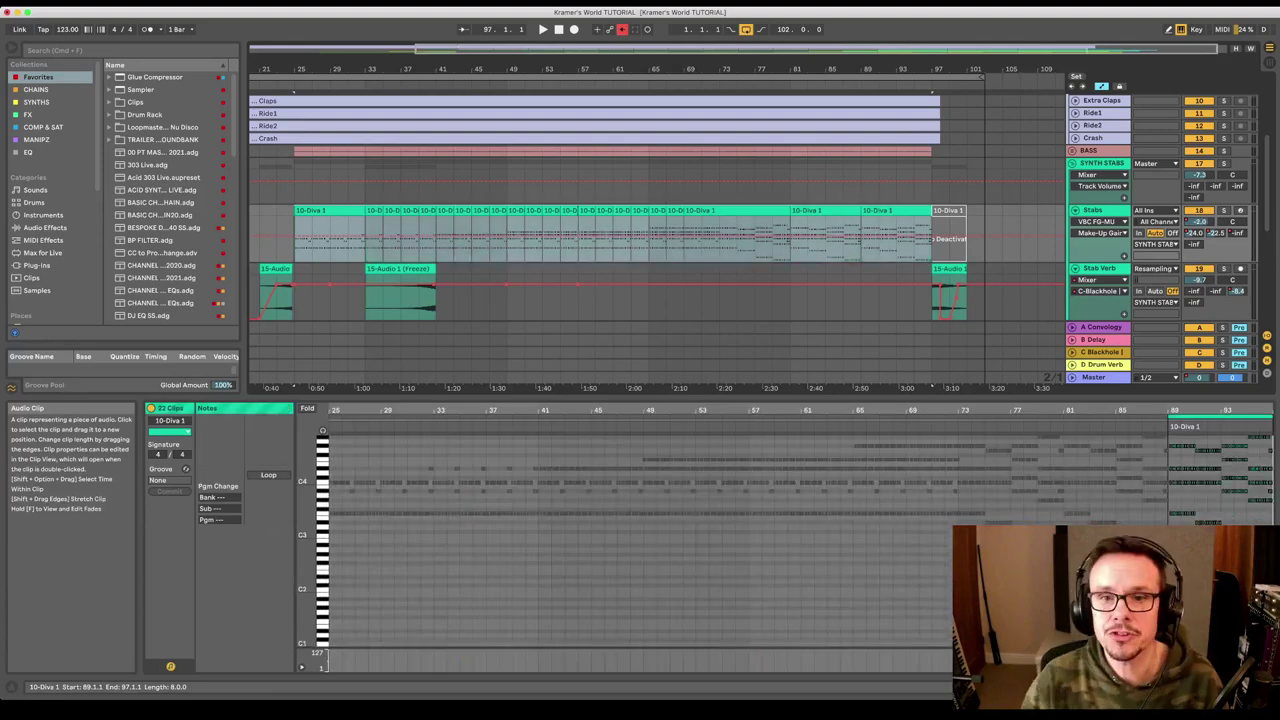
{"action": "key", "text": "super+j"}
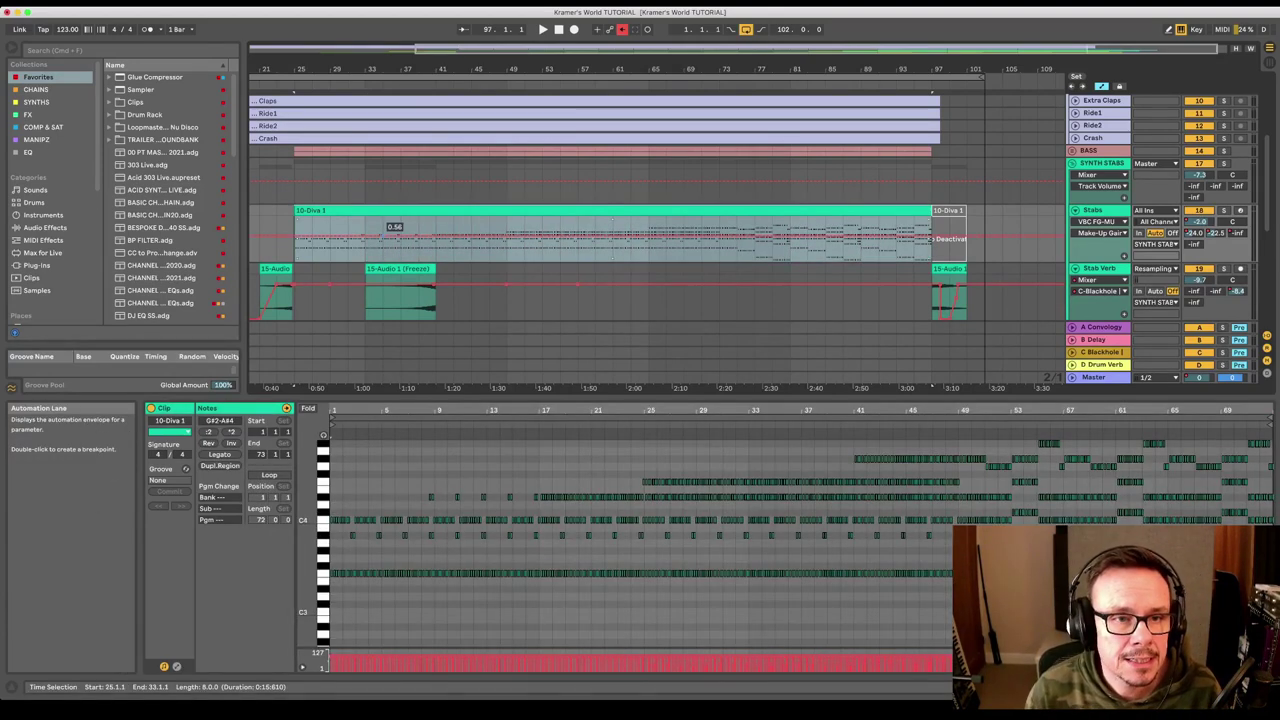
{"action": "left_click", "coordinate": [400, 211]}
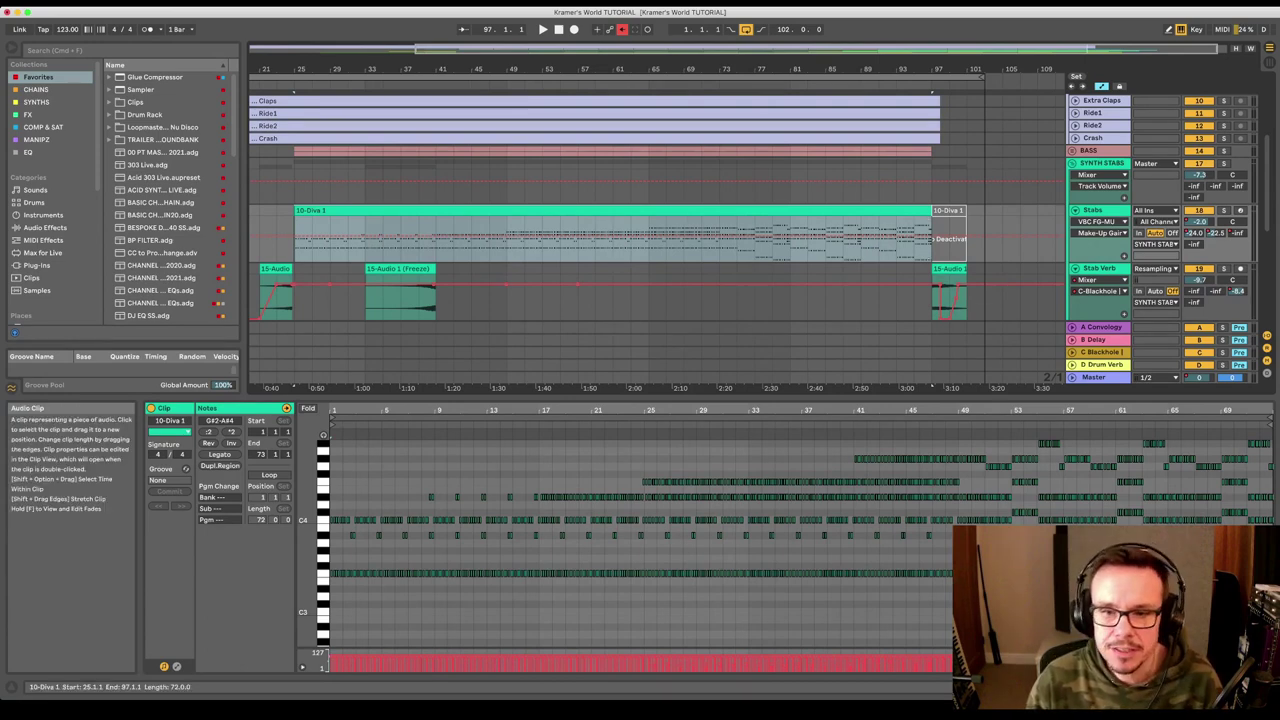
{"action": "left_click", "coordinate": [330, 500]}
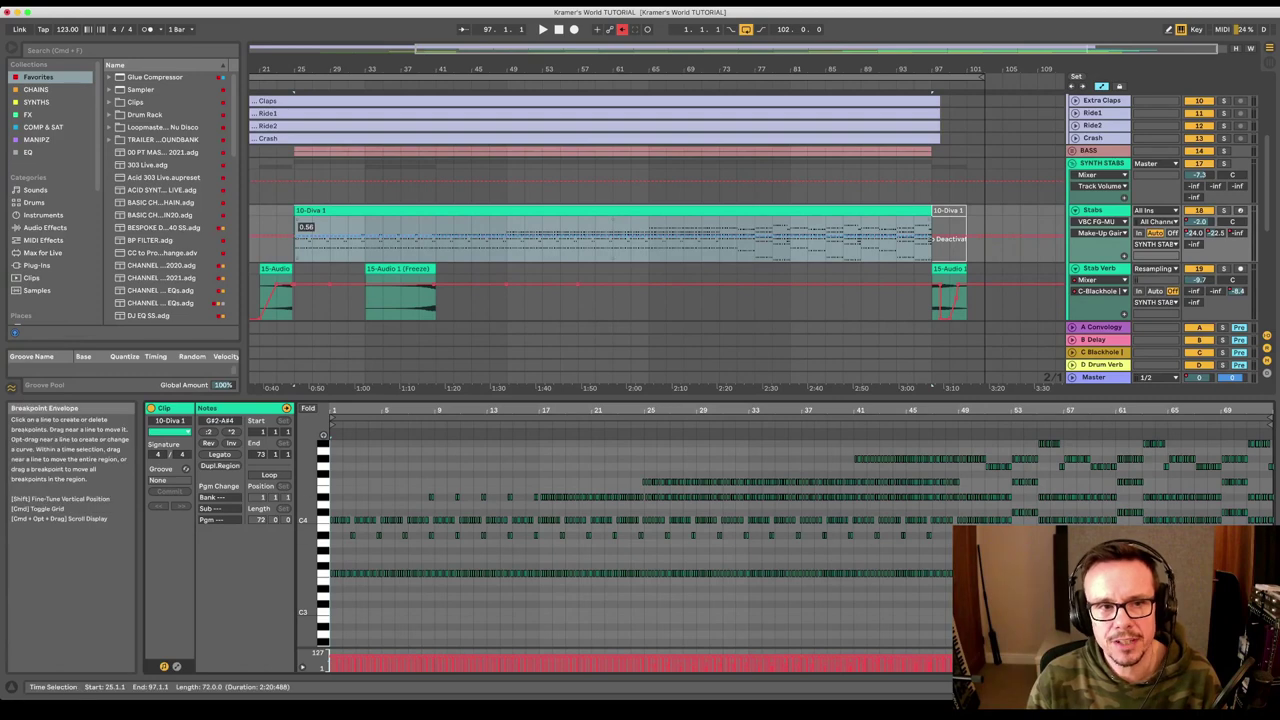
Solo the Stabs track and play its opening chord pattern from bar 25, showing the notes of bars 25 to 27.
{"action": "left_click", "coordinate": [302, 238]}
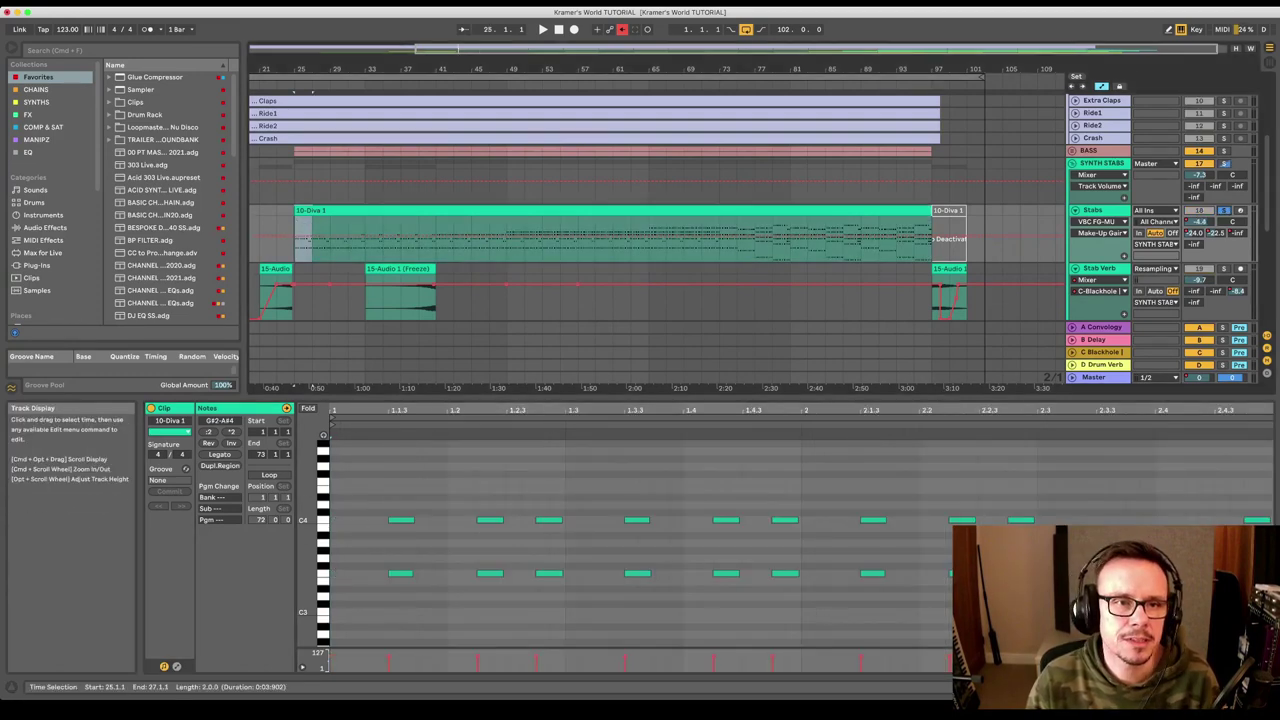
{"action": "key", "text": "space"}
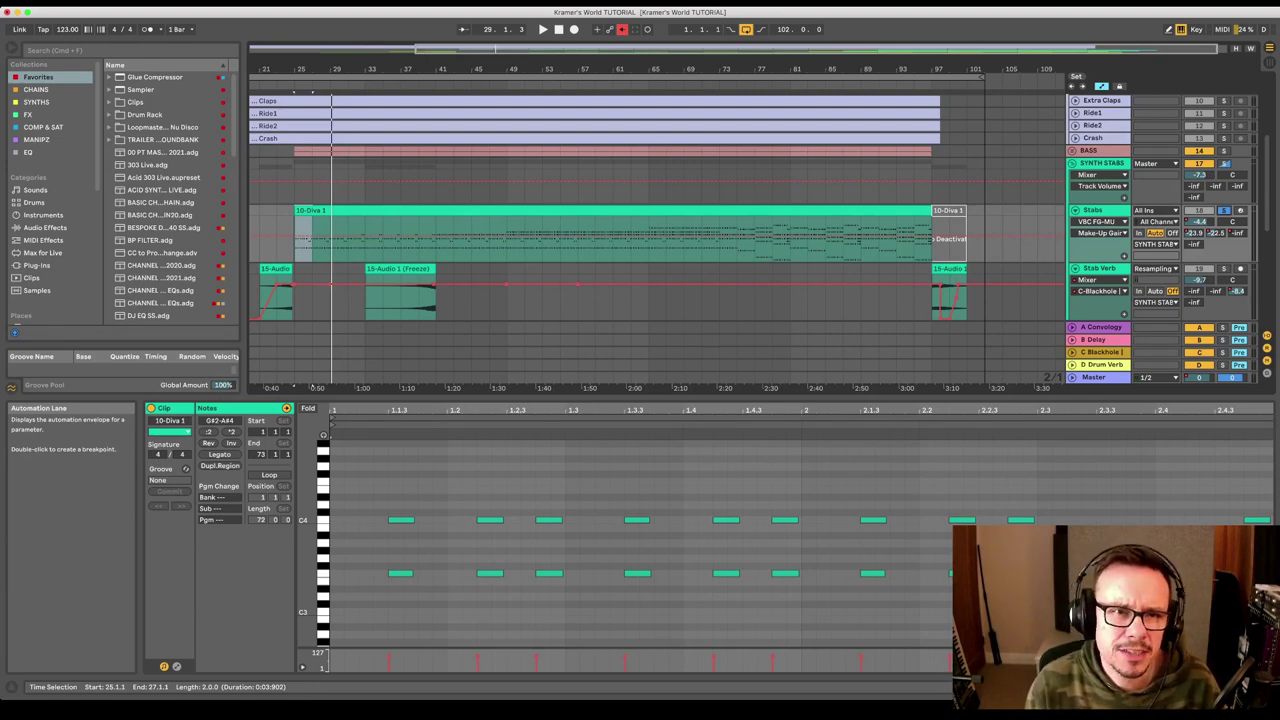
{"action": "key", "text": "space"}
Loop and play bars 41 to 43 and bars 49 to 51 of the Stabs clip to hear the added notes.
{"action": "left_click_drag", "start_coordinate": [434, 240], "coordinate": [454, 240]}
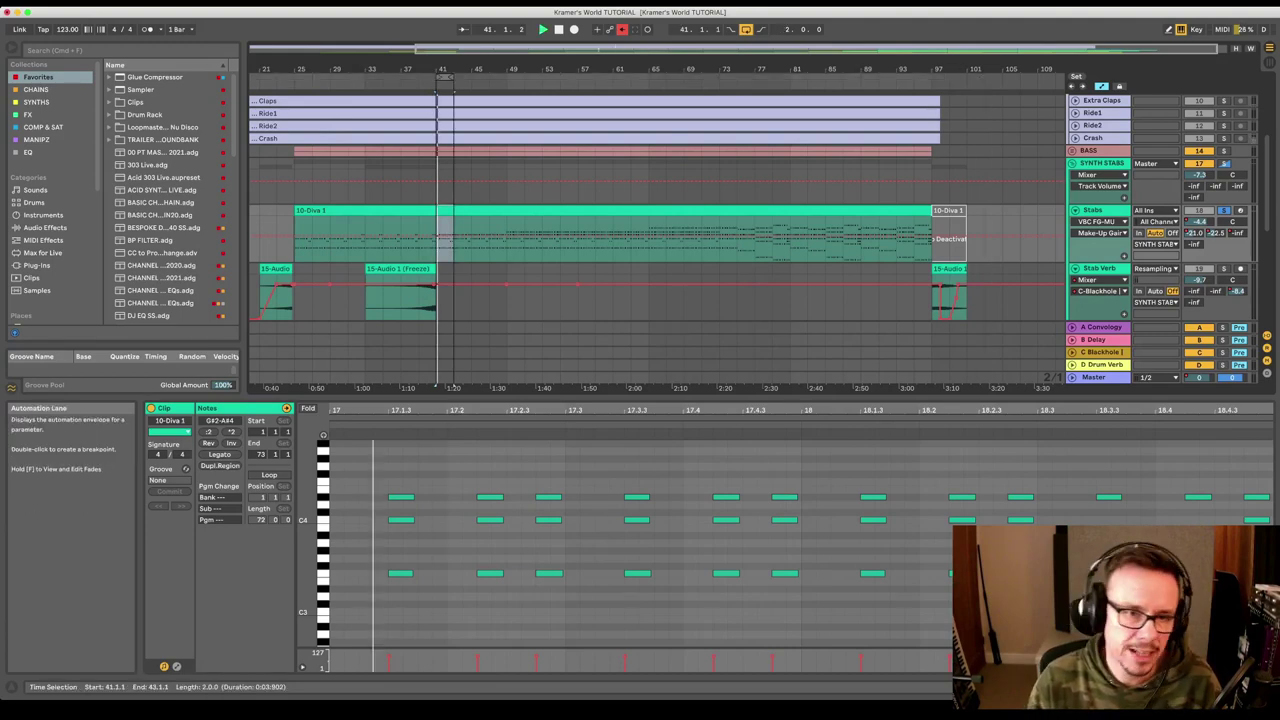
{"action": "key", "text": "space"}
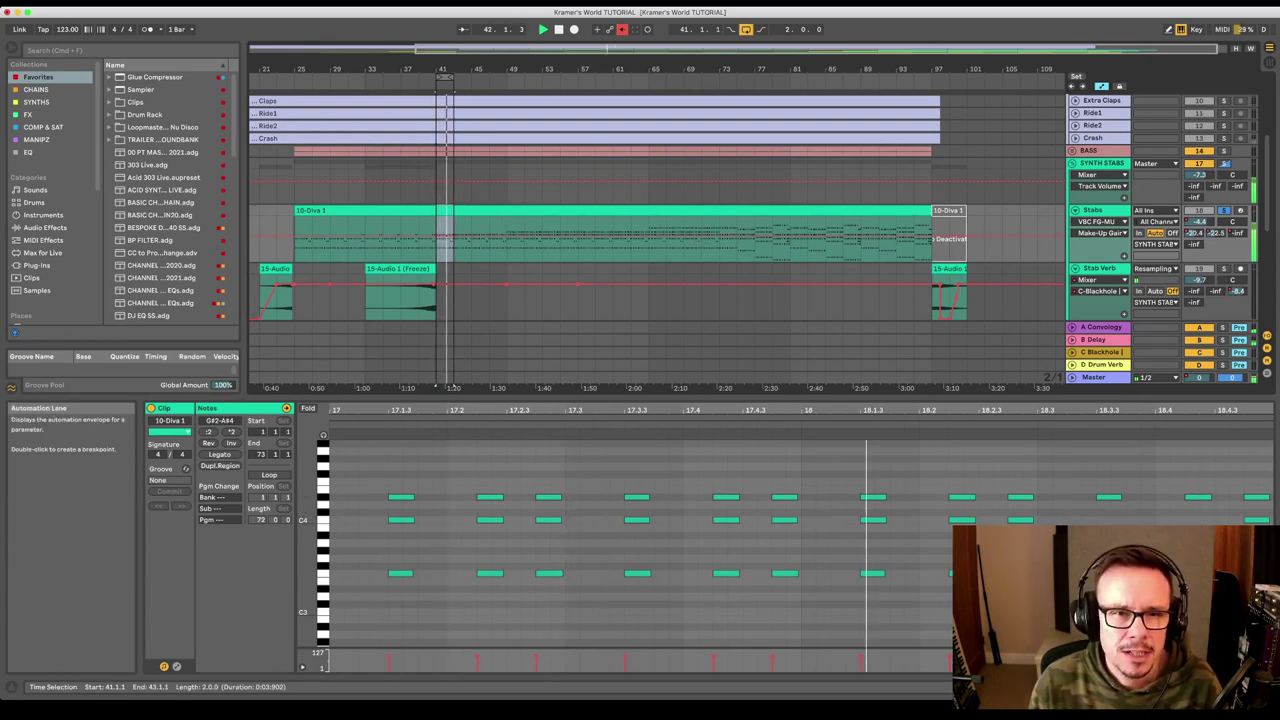
{"action": "key", "text": "space"}
{"action": "left_click", "coordinate": [507, 240]}
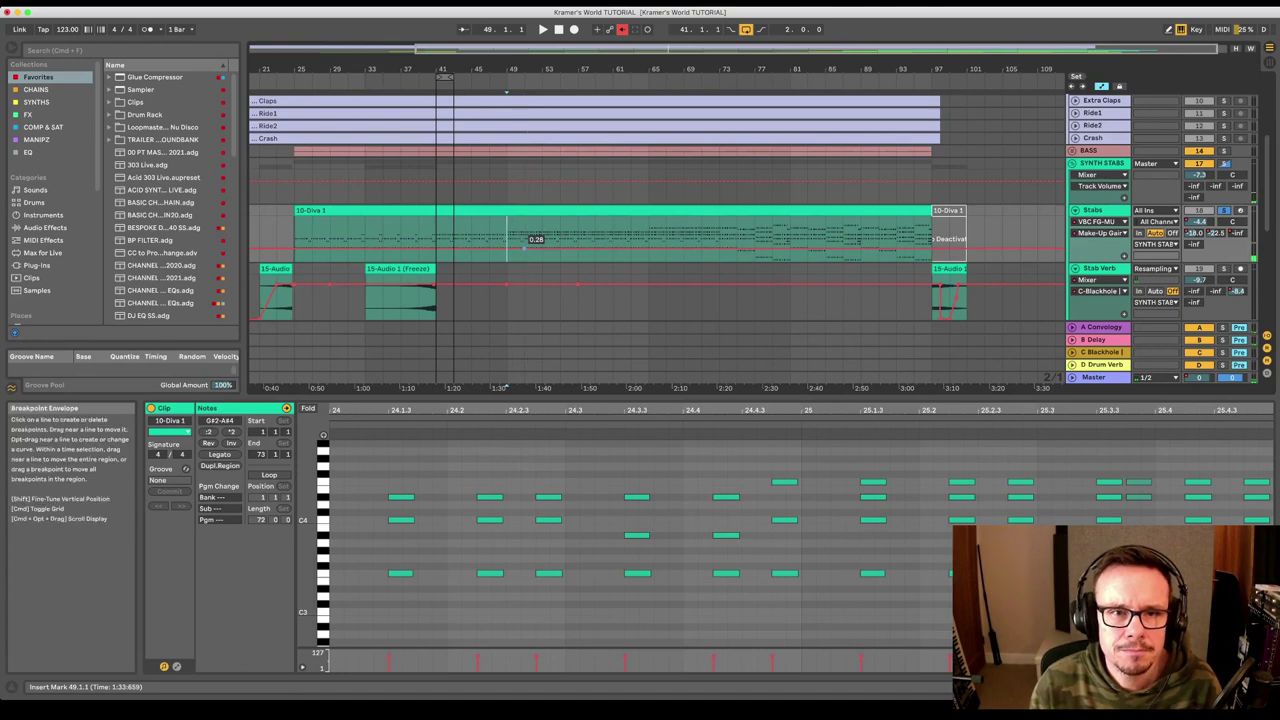
{"action": "left_click", "coordinate": [512, 240]}
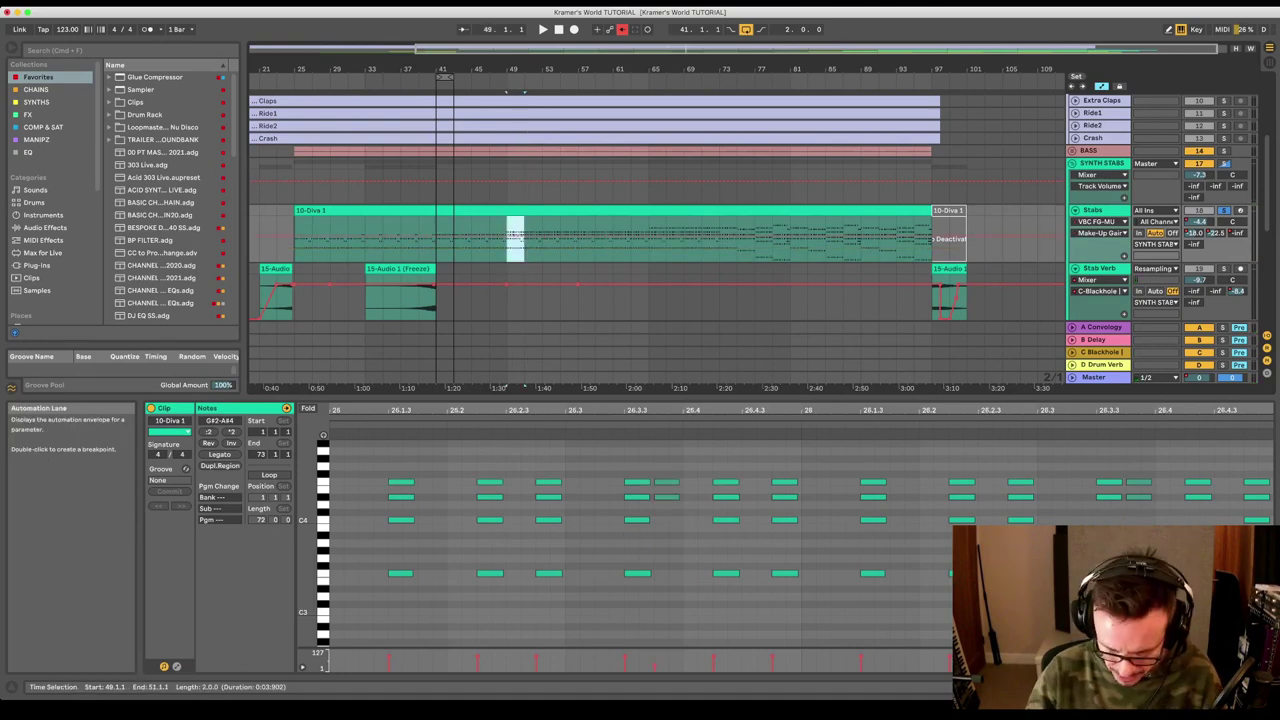
{"action": "key", "text": "space"}
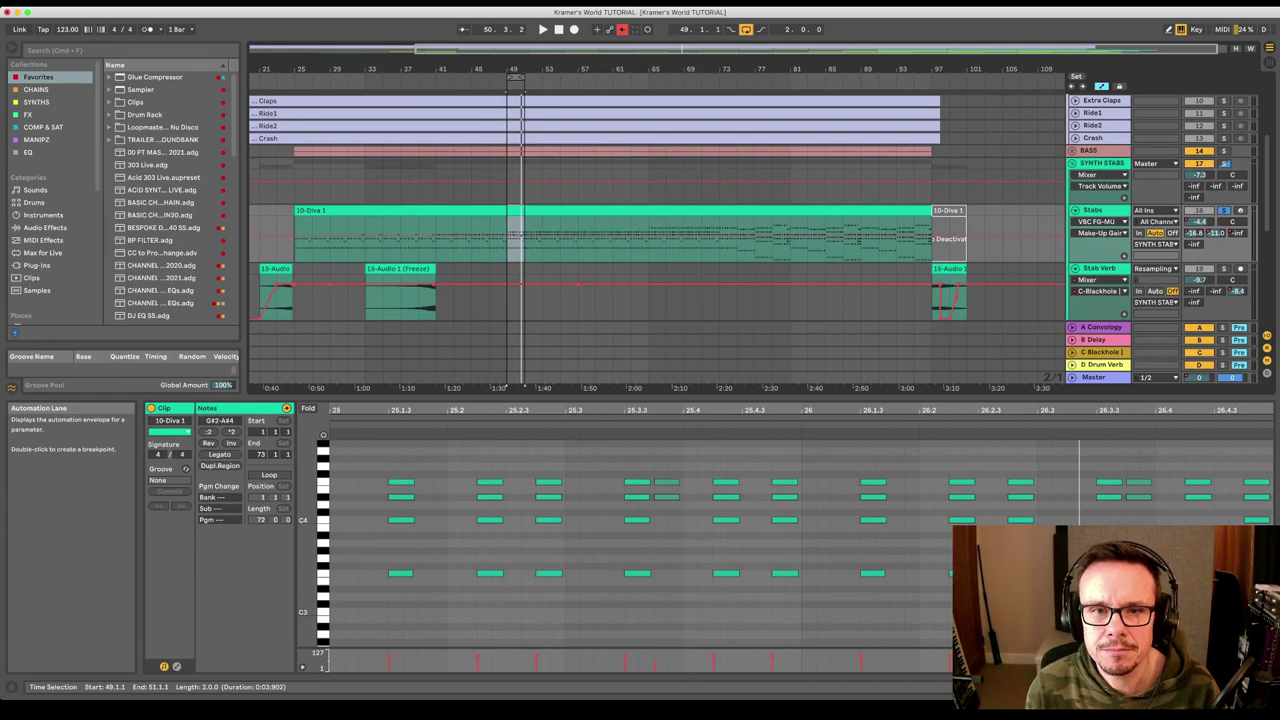
Loop and play bars 65 to 69 of the Stabs clip, and extend the loop to bar 97.
{"action": "left_click_drag", "start_coordinate": [650, 240], "coordinate": [684, 240]}
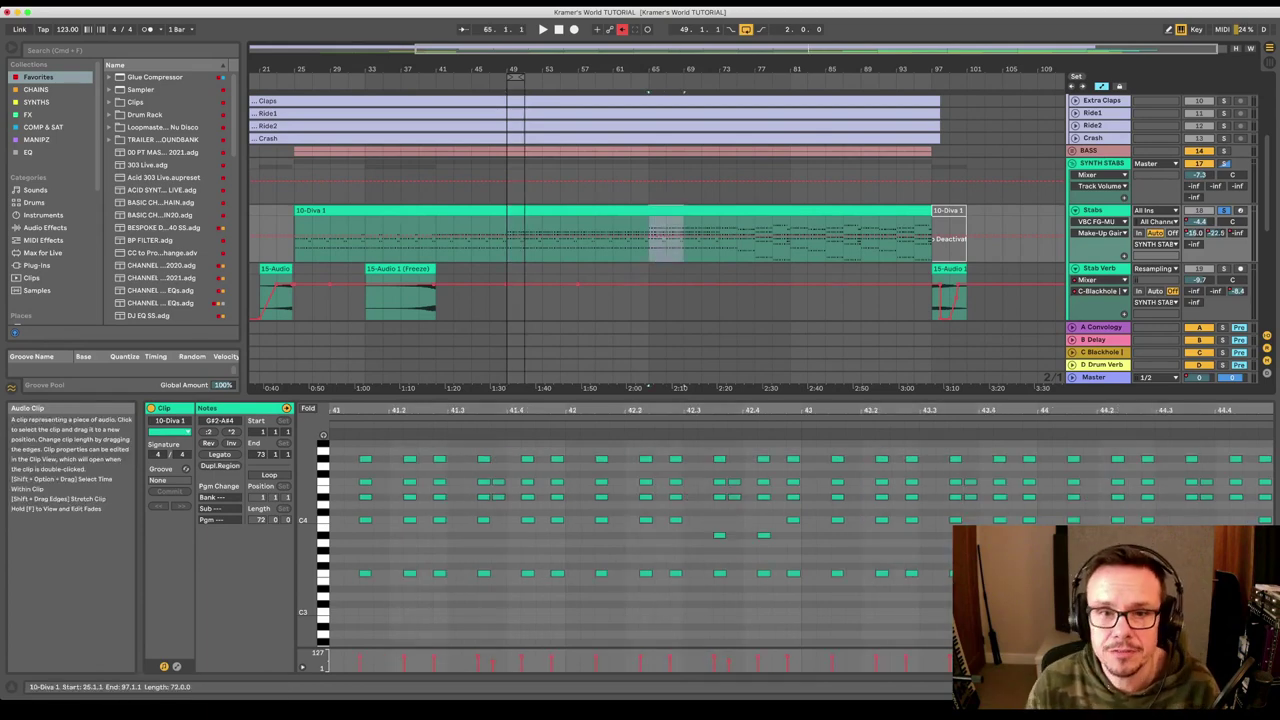
{"action": "key", "text": "space"}
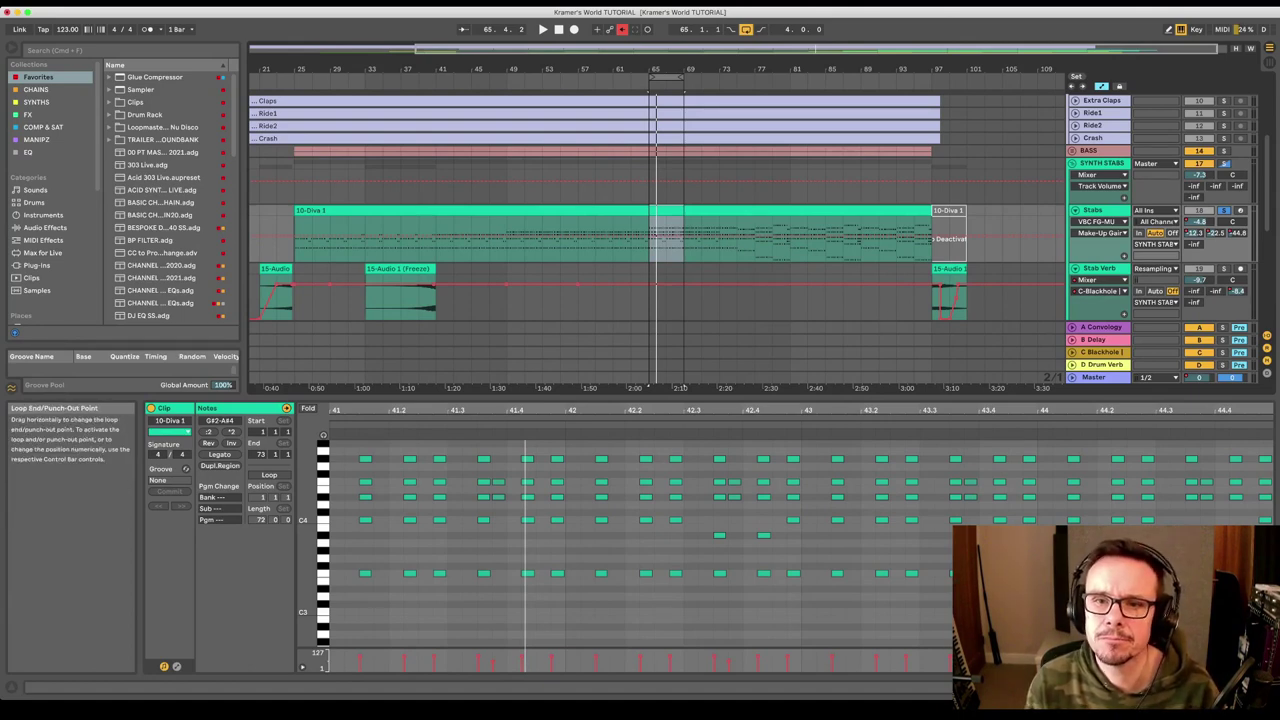
{"action": "left_click_drag", "start_coordinate": [684, 76], "coordinate": [932, 76]}
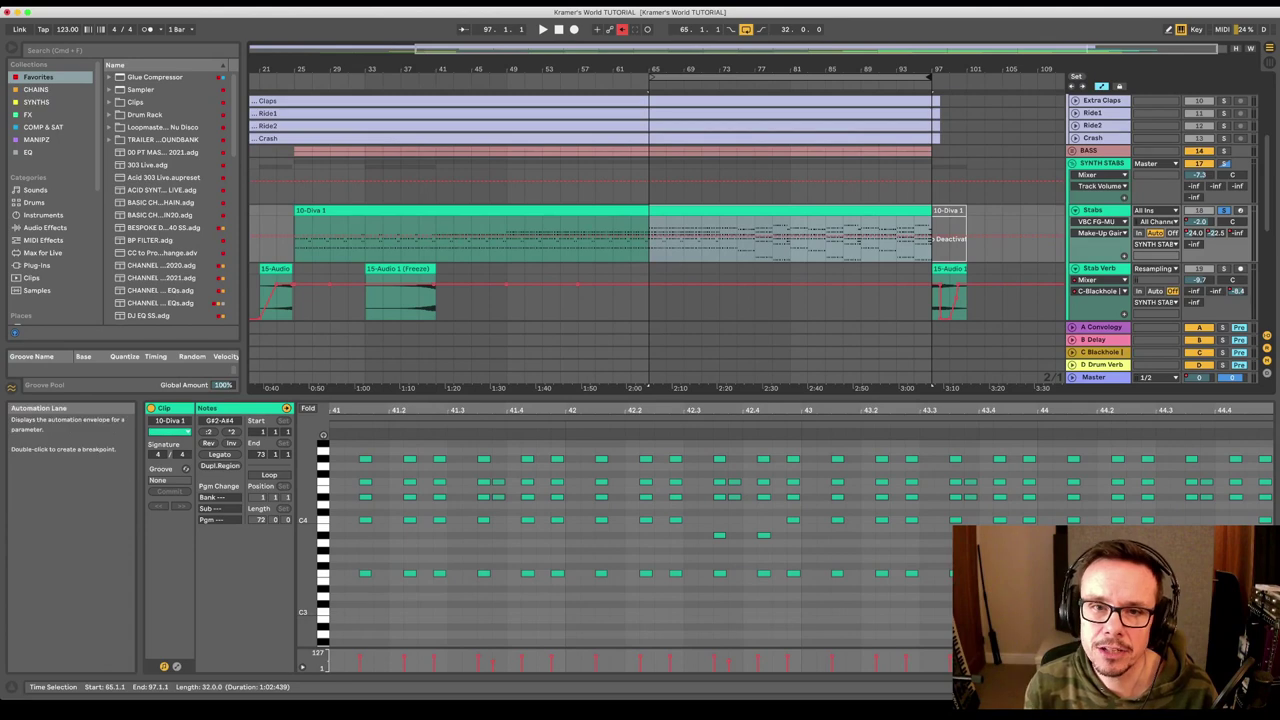
Play the soloed stabs from bar 73 and display the Diva Frequency automation on the Stabs track.
{"action": "left_click", "coordinate": [719, 163]}
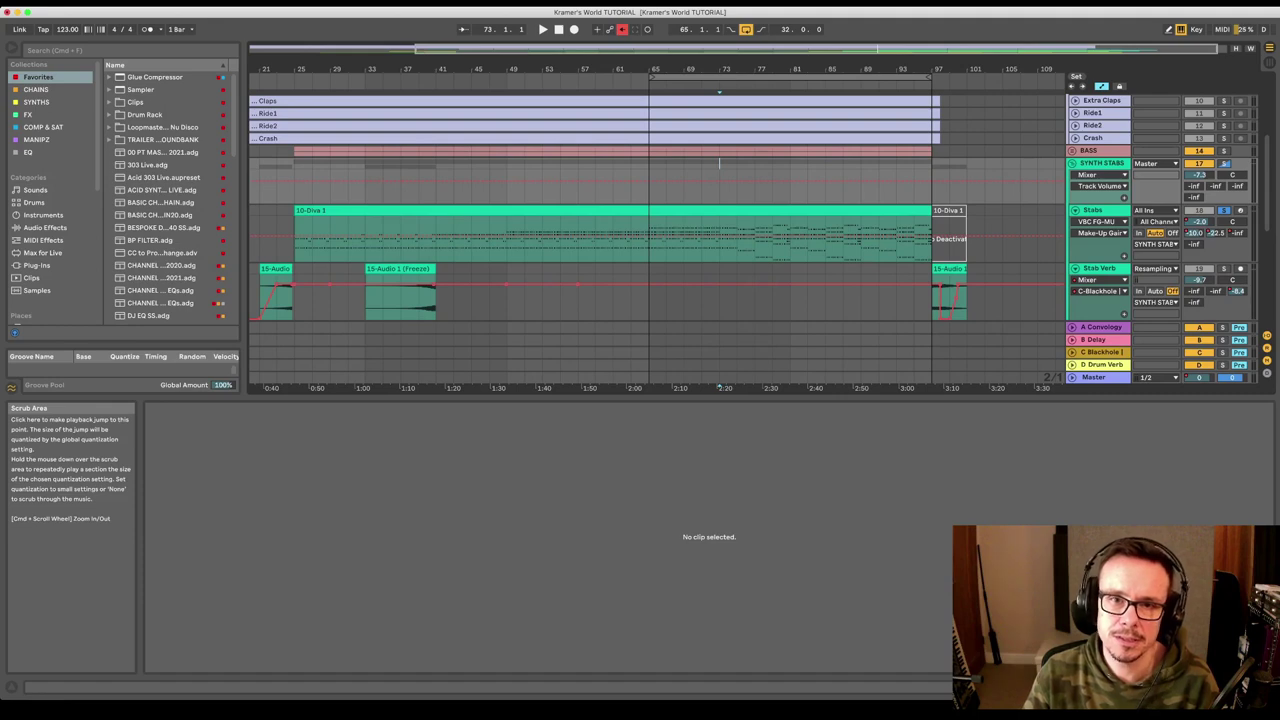
{"action": "key", "text": "space"}
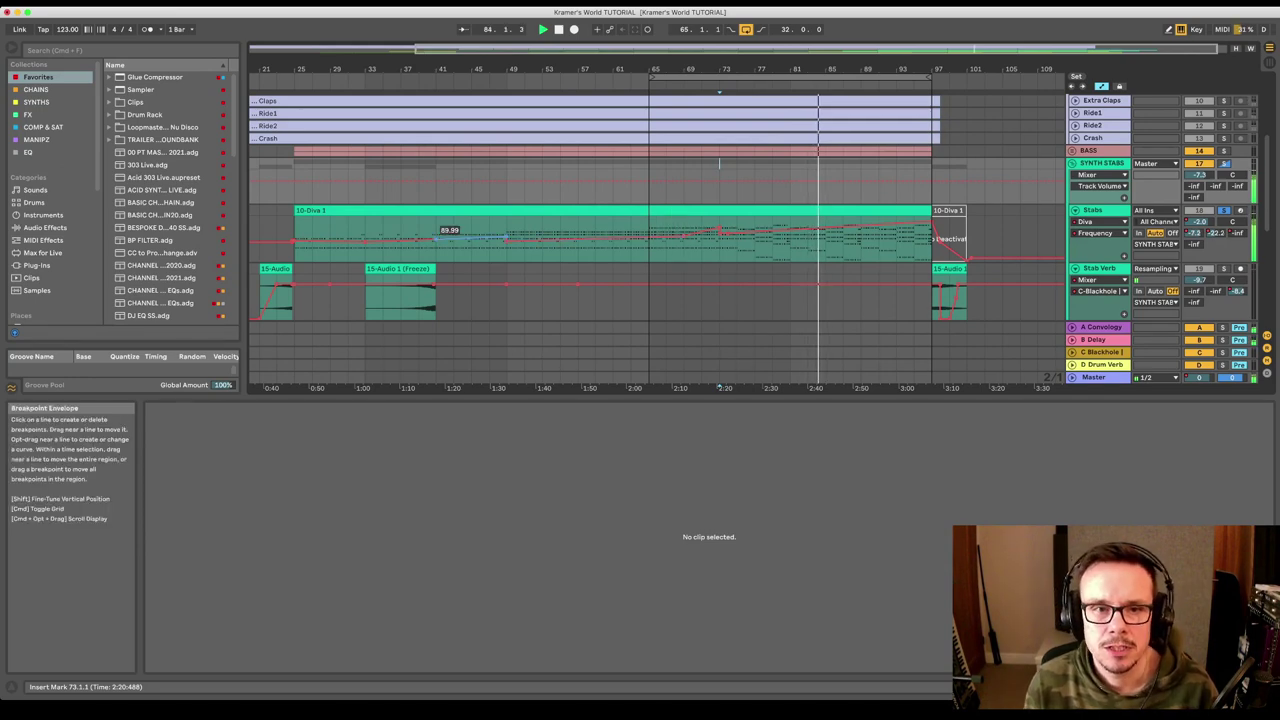
{"action": "key", "text": "space"}
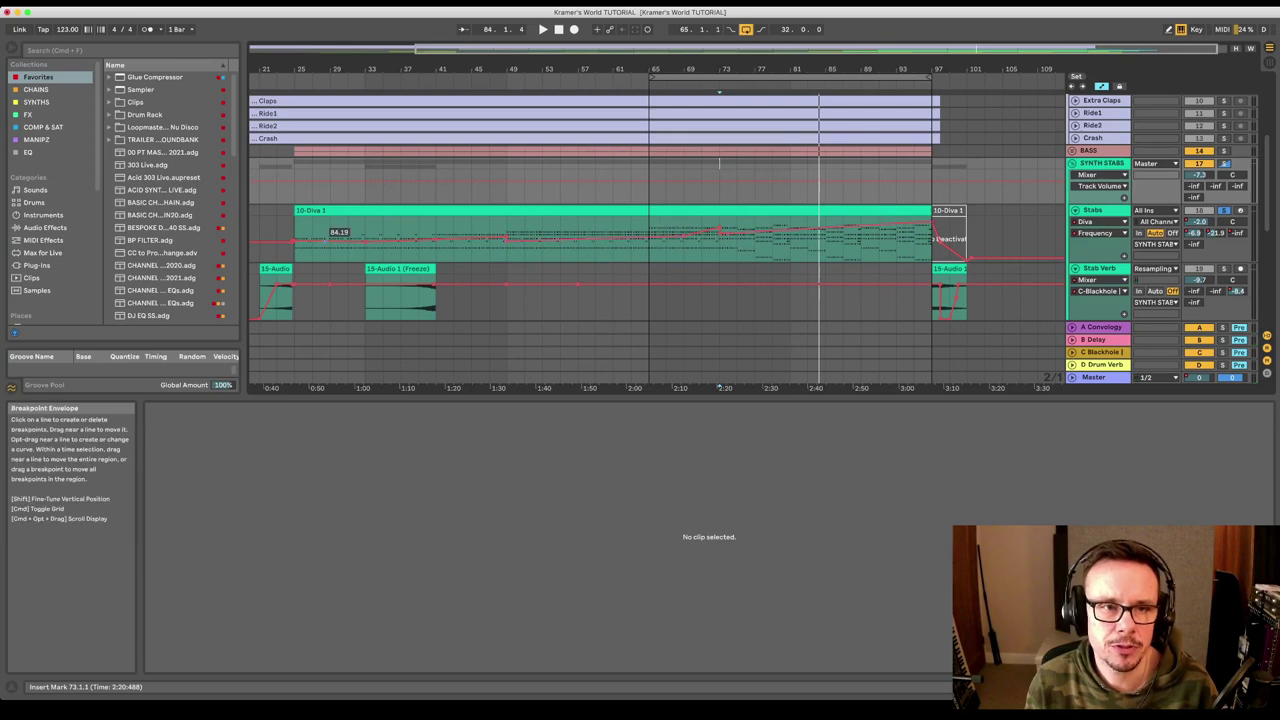
Play the soloed stabs from bars 25, 49 and 65 to compare the filter frequency along the automation.
{"action": "left_click", "coordinate": [294, 185]}
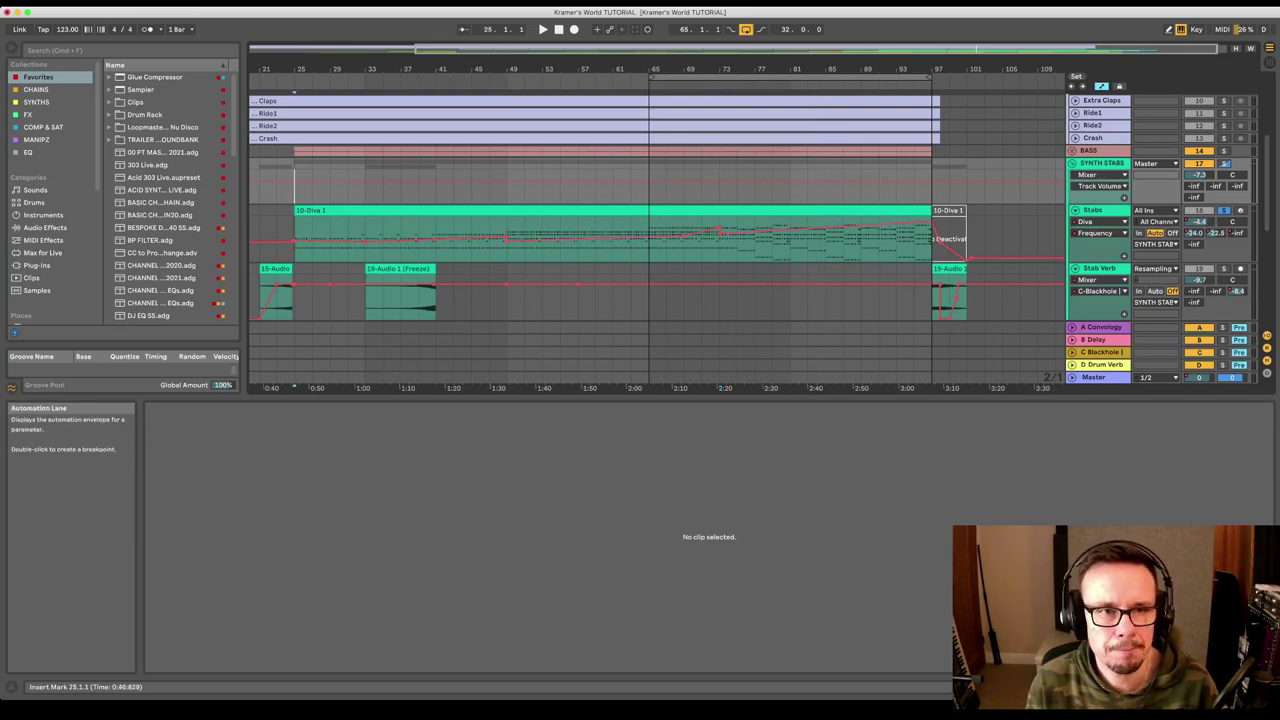
{"action": "key", "text": "space"}
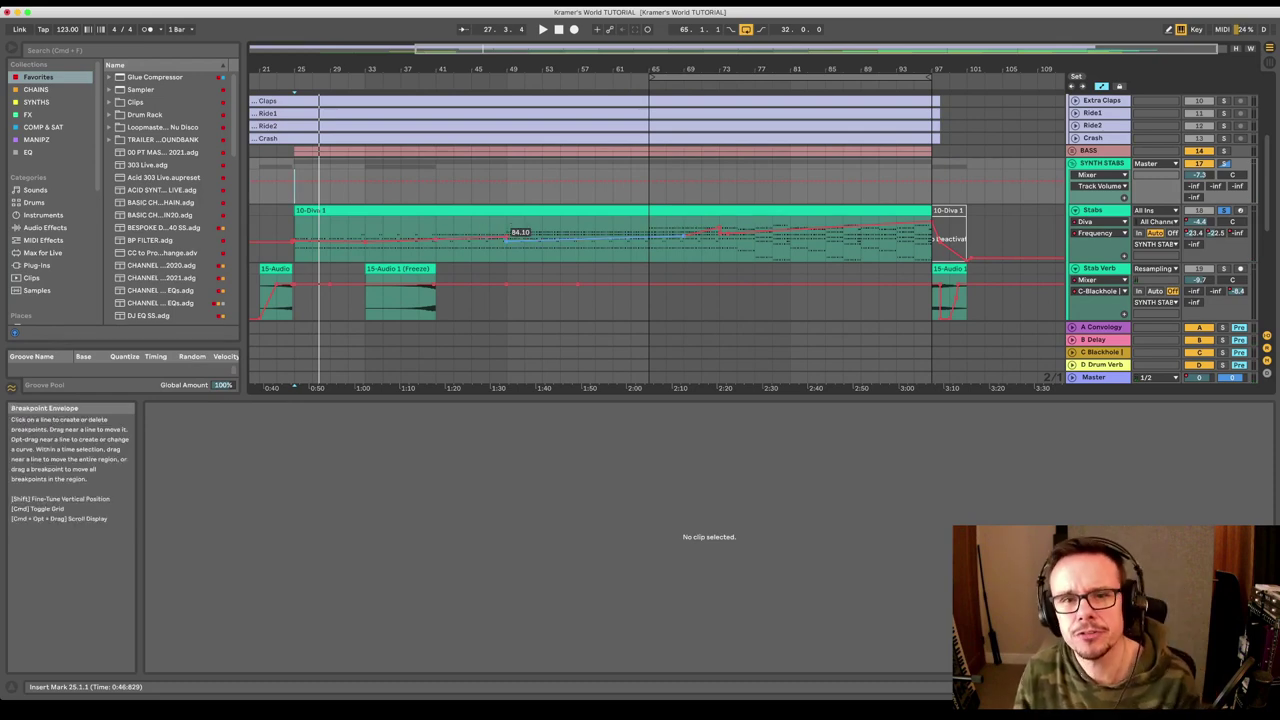
{"action": "left_click", "coordinate": [650, 240]}
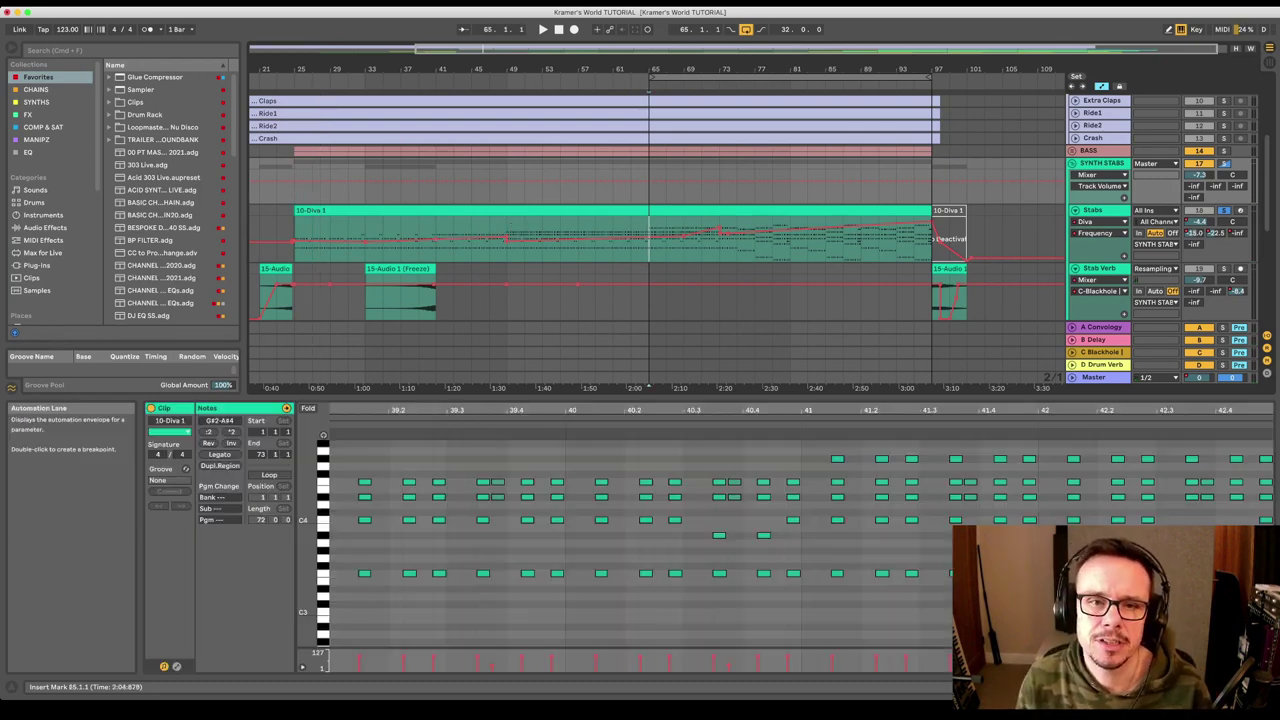
{"action": "left_click", "coordinate": [595, 240]}
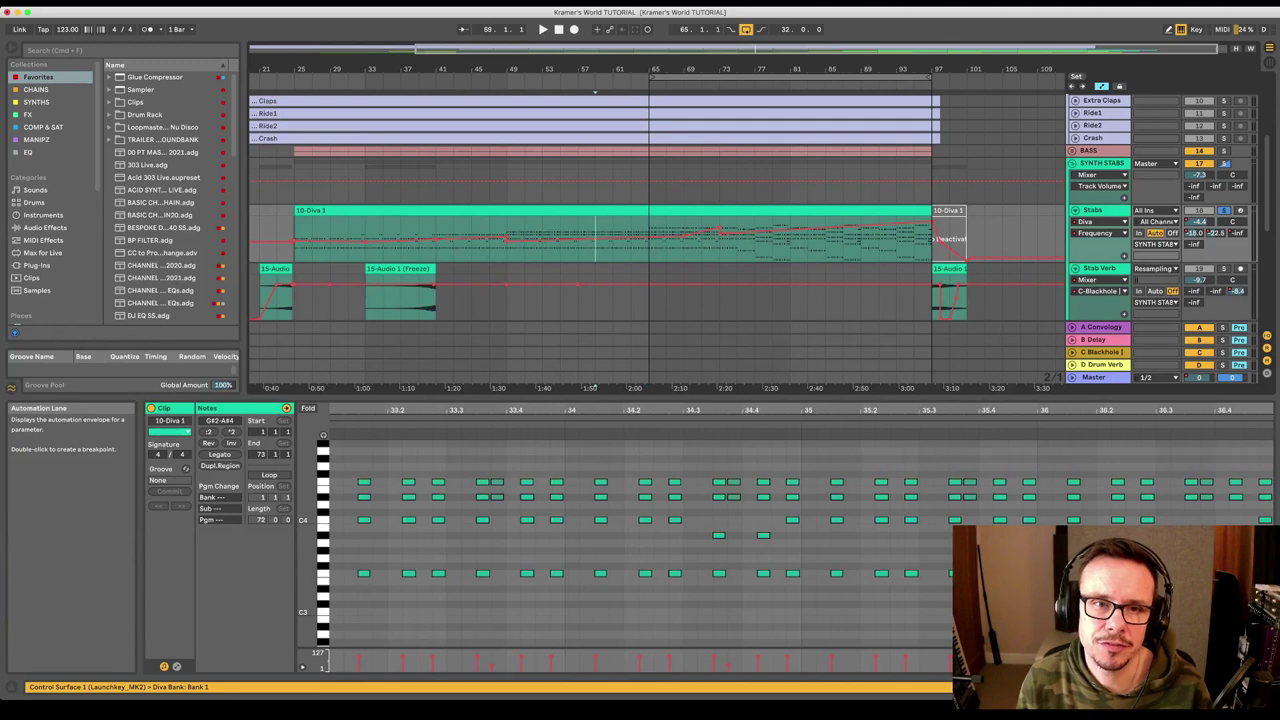
{"action": "left_click", "coordinate": [508, 240]}
{"action": "key", "text": "space"}
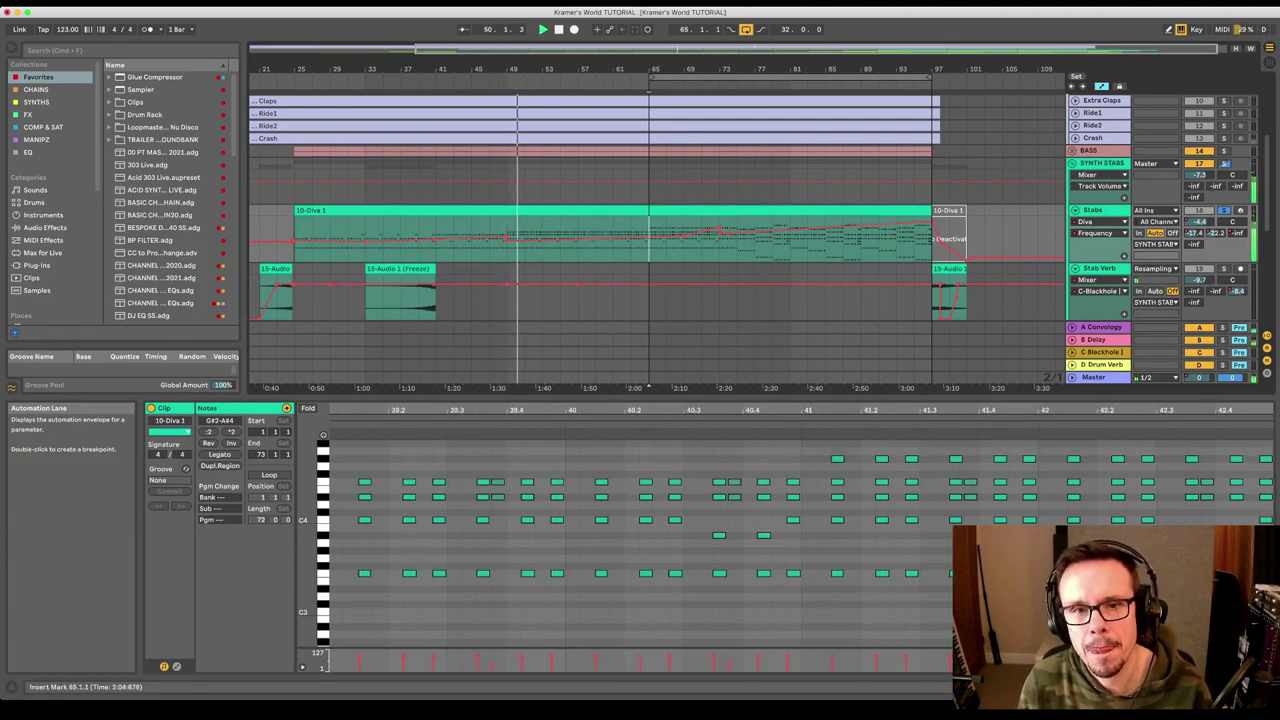
{"action": "left_click", "coordinate": [650, 240]}
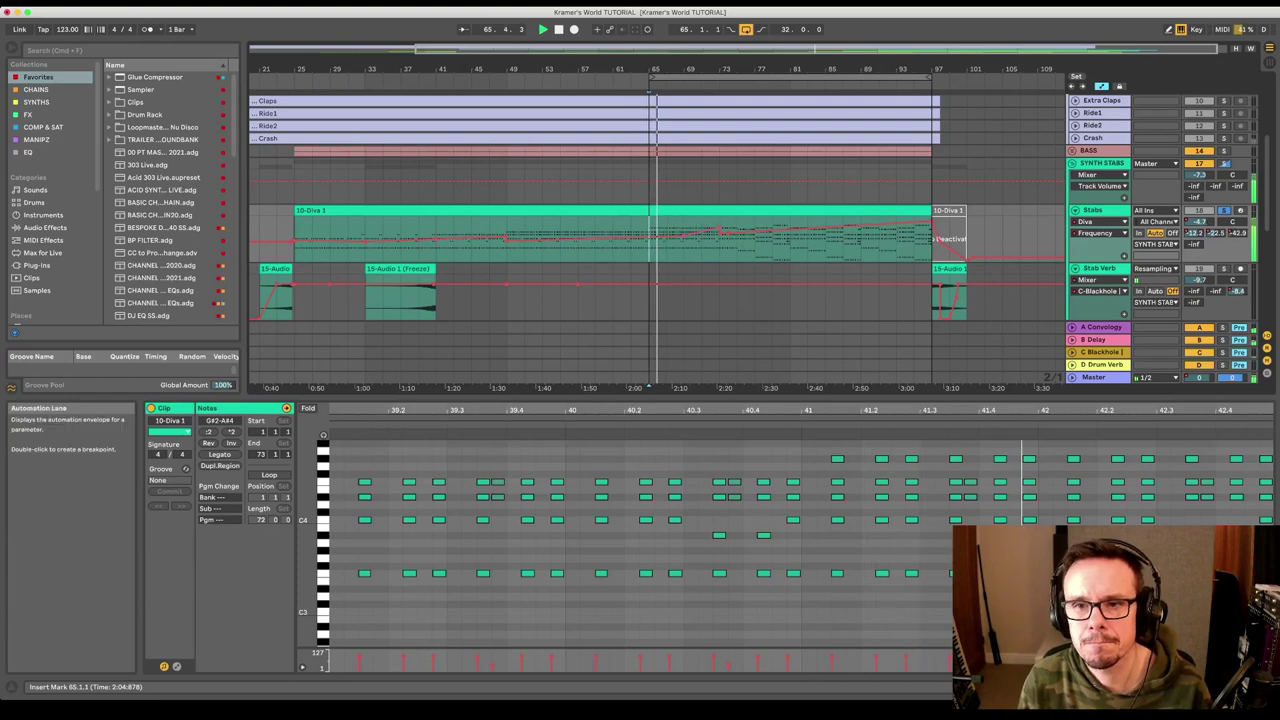